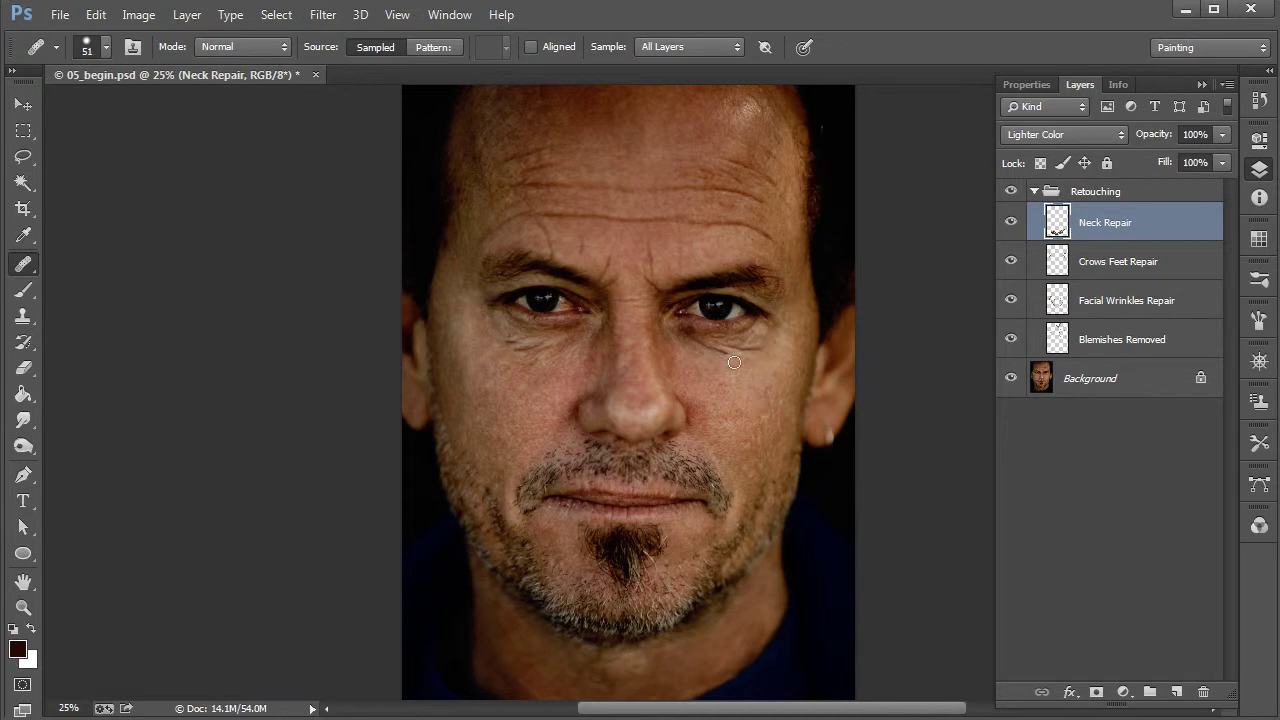
# Add a new layer above Neck Repair and heal the wrinkles under the eye on the earring side with the Healing Brush.
pyautogui.click(692, 491)
pyautogui.click(1177, 692)
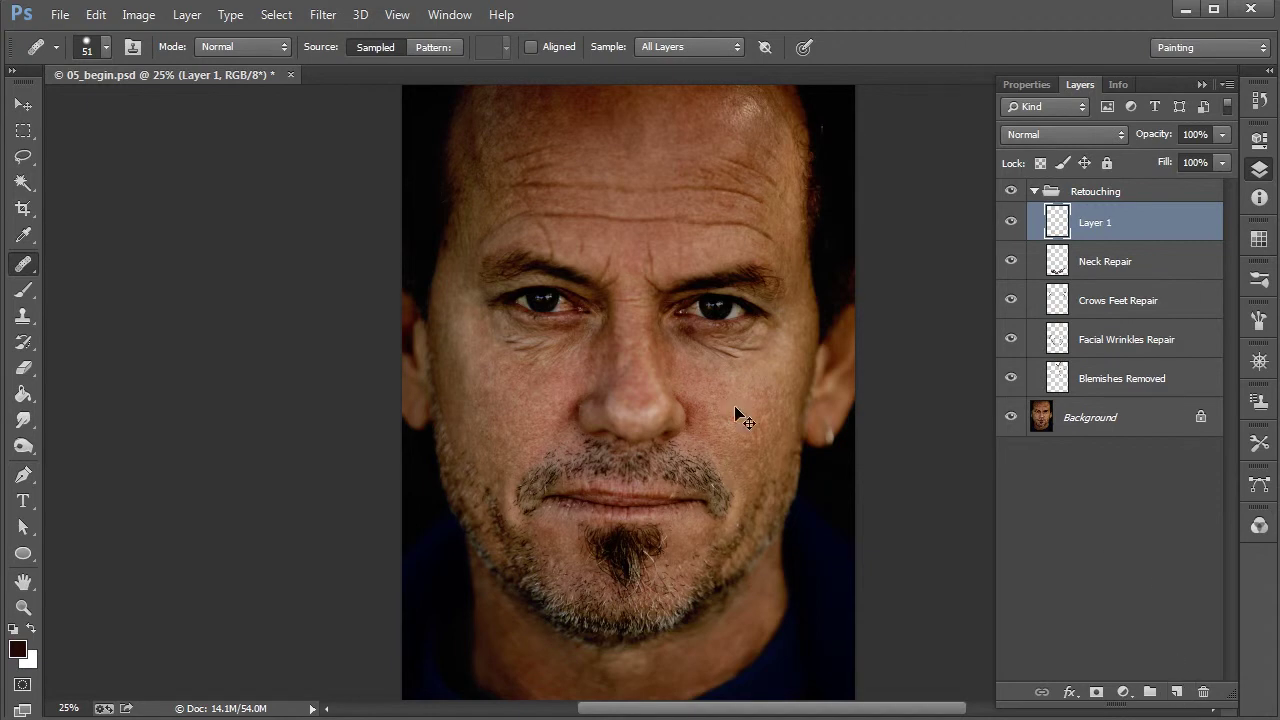
pyautogui.scroll(1, 732, 406)
pyautogui.moveTo(814, 385); pyautogui.dragTo(711, 469)
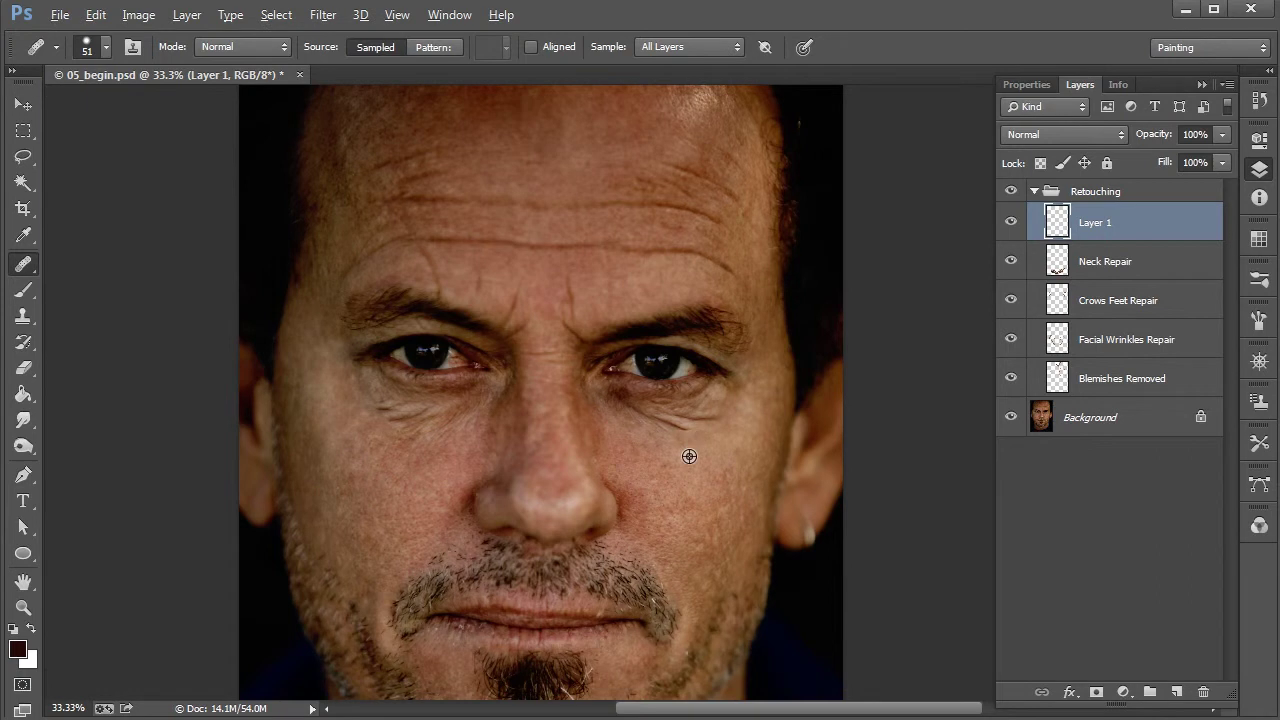
pyautogui.moveTo(684, 428)
pyautogui.mouseDown()
pyautogui.moveTo(656, 420)
pyautogui.moveTo(662, 442)
pyautogui.moveTo(710, 417)
pyautogui.moveTo(718, 434)
pyautogui.moveTo(678, 414)
pyautogui.mouseUp()
pyautogui.keyDown('alt'); pyautogui.click(712, 434); pyautogui.keyUp('alt')
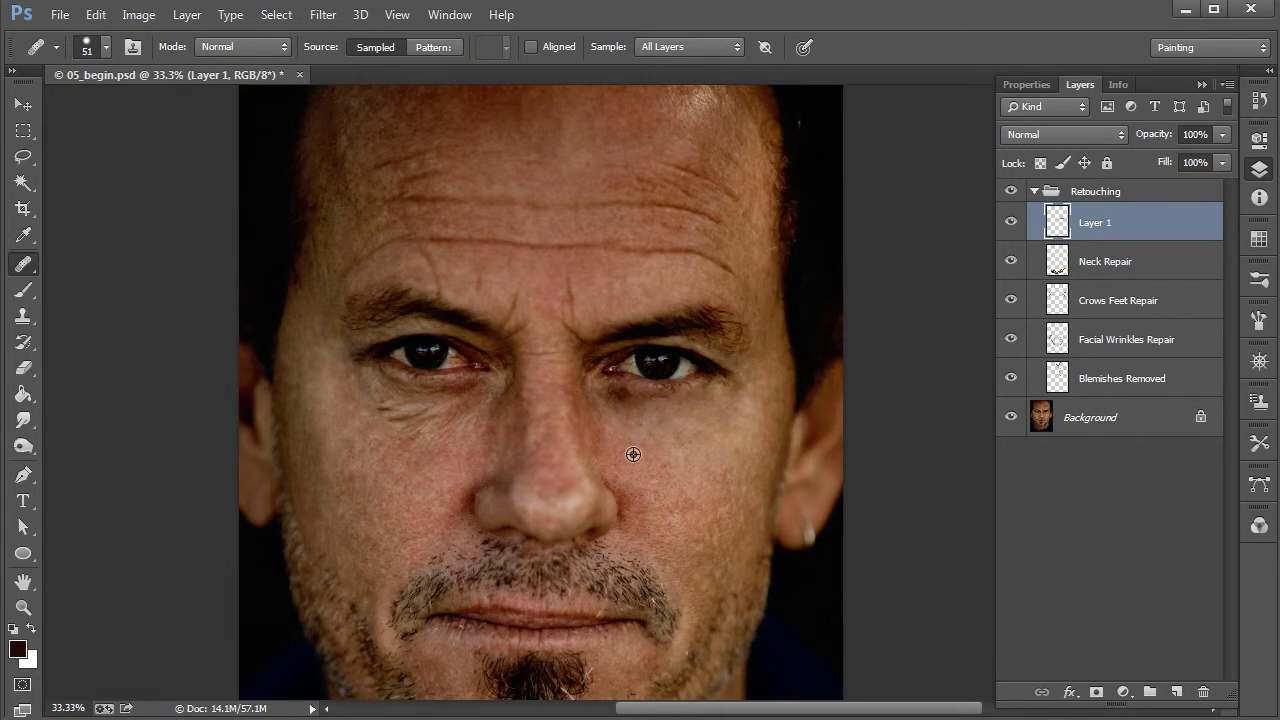
# Heal the wrinkles under the other eye on Layer 1 using clean skin sampled from the cheek.
pyautogui.moveTo(680, 460); pyautogui.dragTo(803, 466)
pyautogui.moveTo(531, 429)
pyautogui.mouseDown()
pyautogui.moveTo(507, 414)
pyautogui.moveTo(519, 393)
pyautogui.moveTo(560, 405)
pyautogui.moveTo(550, 413)
pyautogui.moveTo(571, 449)
pyautogui.moveTo(613, 402)
pyautogui.mouseUp()
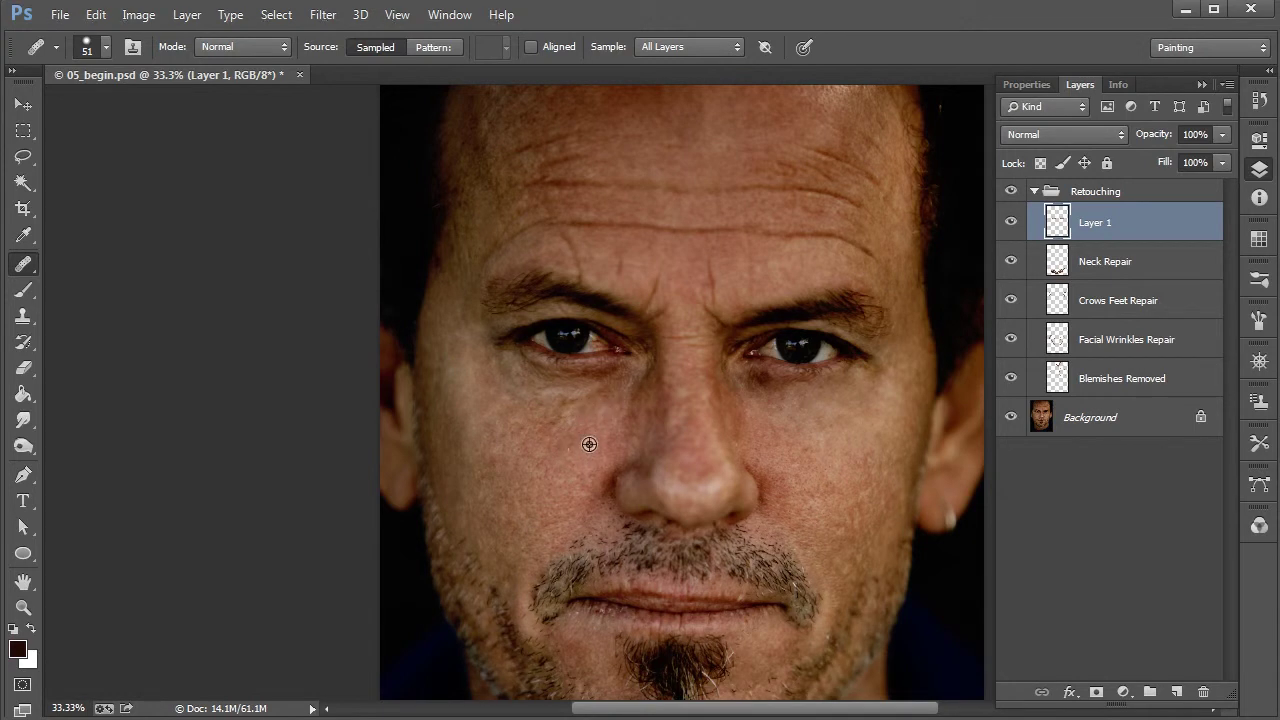
pyautogui.moveTo(579, 413); pyautogui.dragTo(538, 416)
pyautogui.hotkey('ctrl', '-')
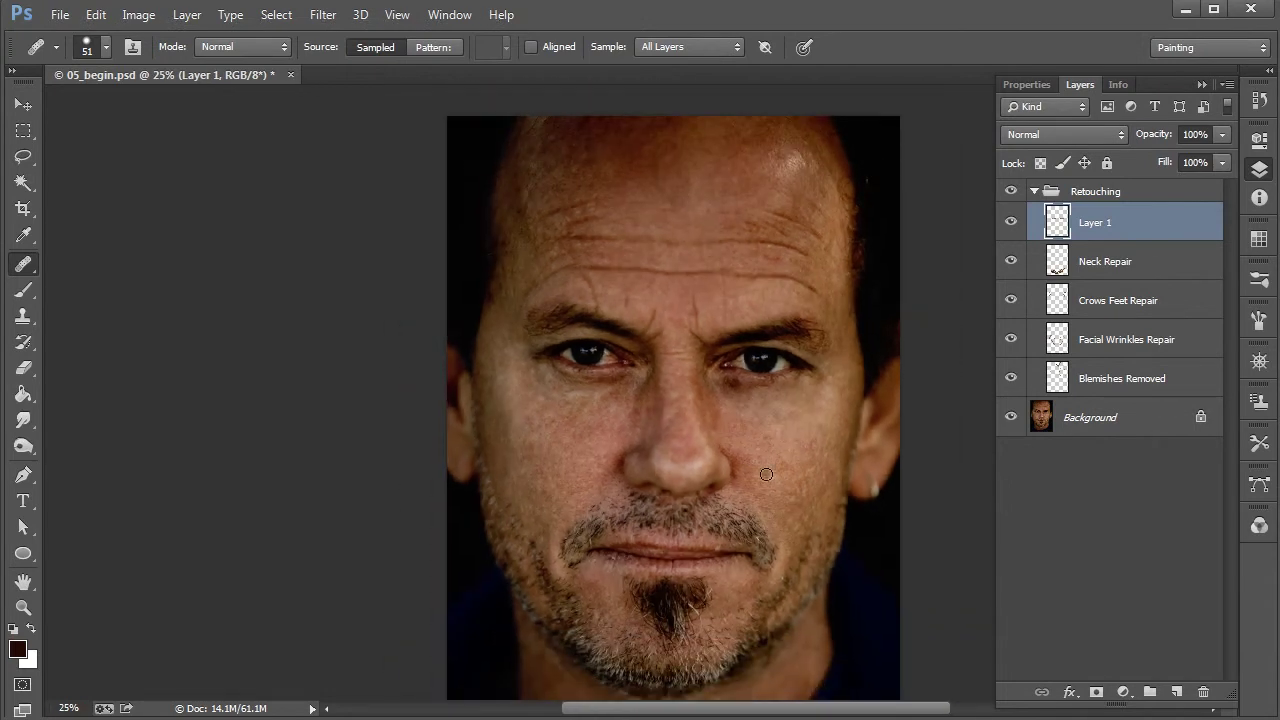
pyautogui.hotkey('ctrl', '-')
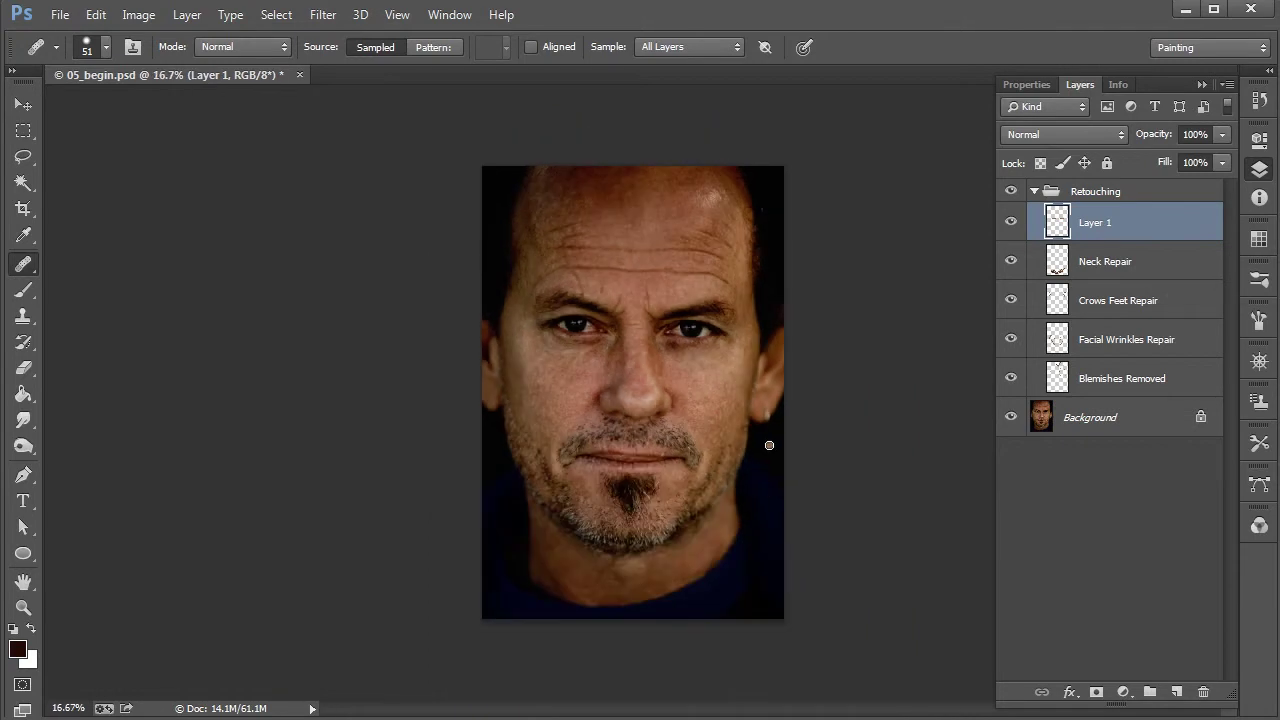
# Try to cover the dark shadow under the eye on the earring side with the Clone Stamp at 54 px.
pyautogui.hotkey('ctrl', '+')
pyautogui.hotkey('ctrl', '+')
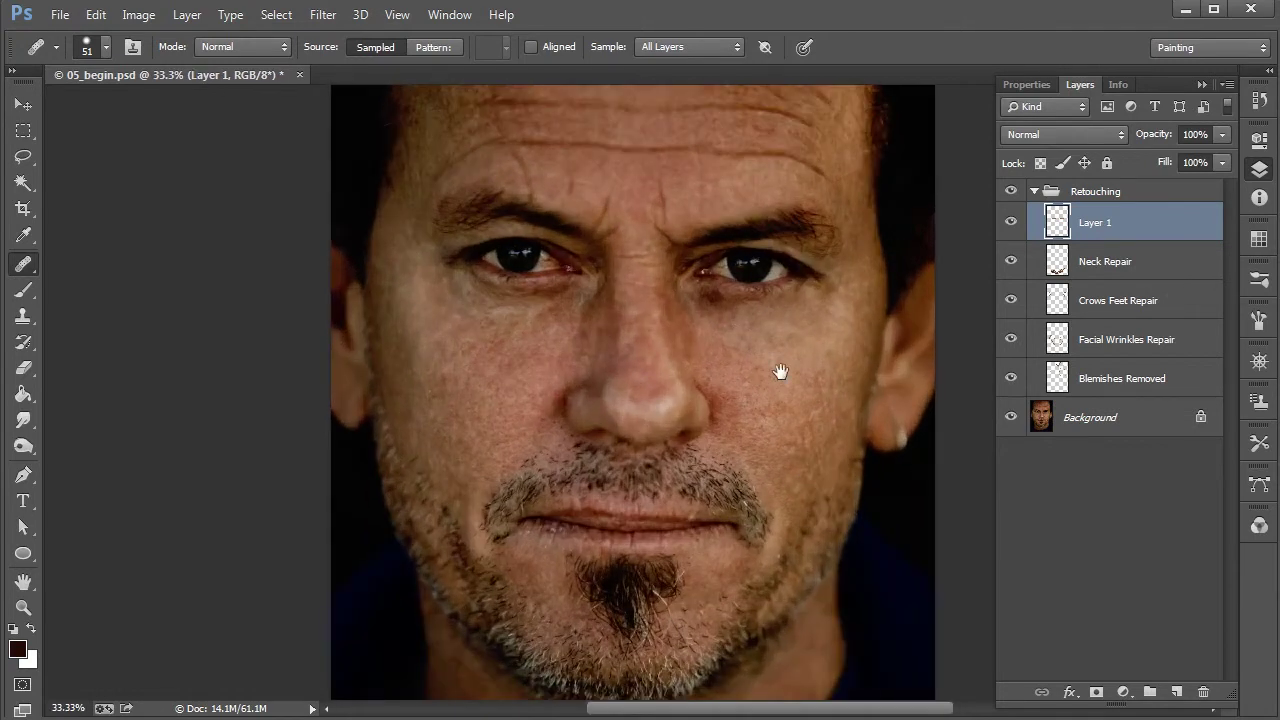
pyautogui.moveTo(766, 377); pyautogui.dragTo(757, 457)
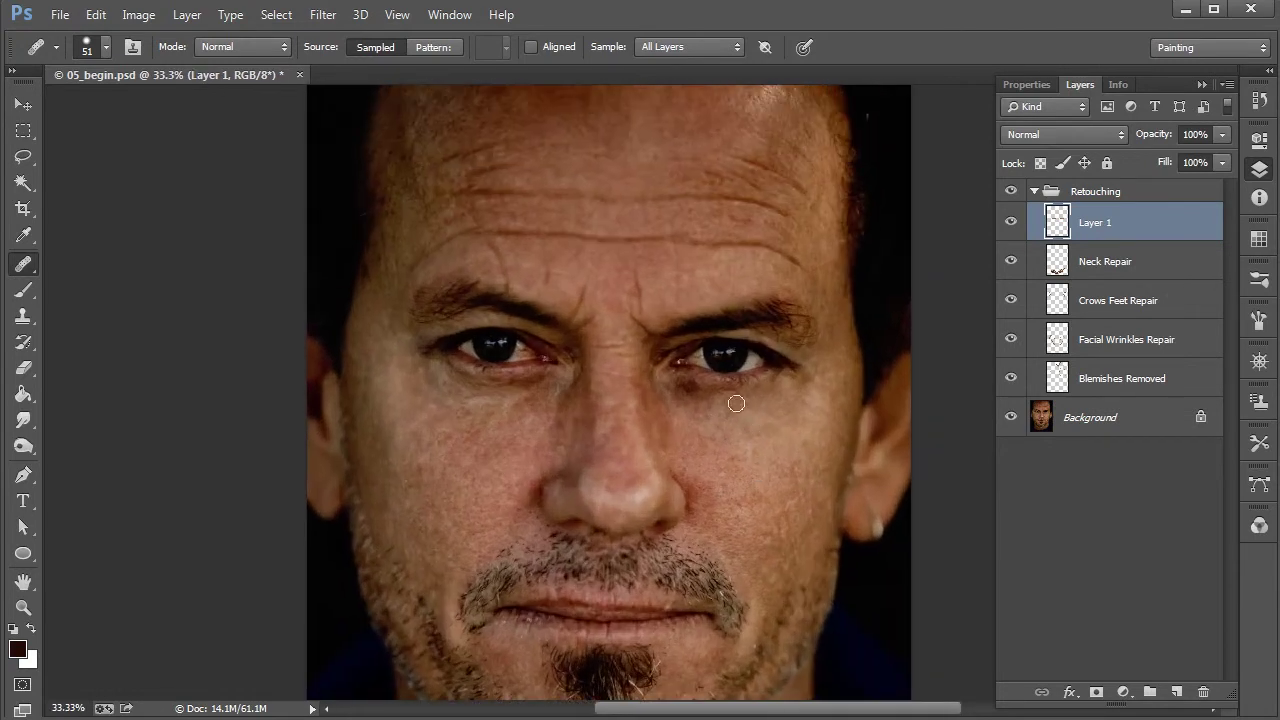
pyautogui.click(24, 316)
pyautogui.keyDown('alt'); pyautogui.click(740, 416); pyautogui.keyUp('alt')
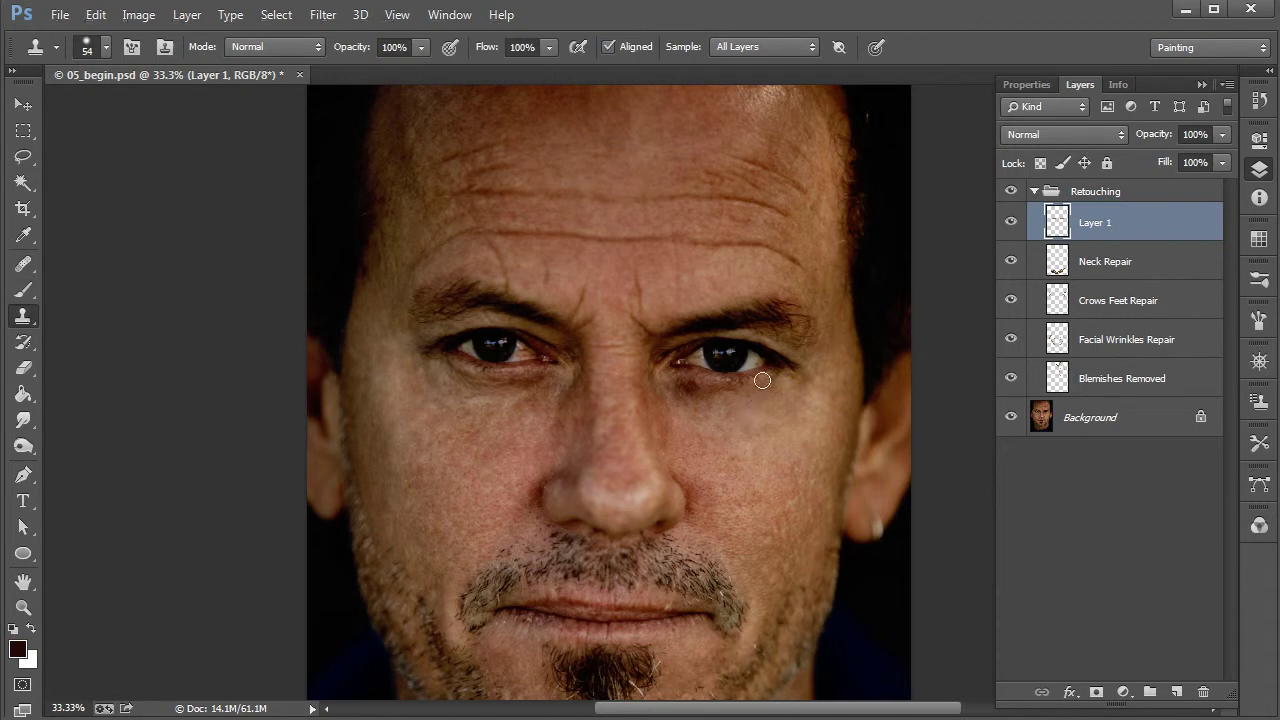
pyautogui.click(753, 382)
pyautogui.moveTo(753, 382)
pyautogui.mouseDown()
pyautogui.moveTo(705, 385)
pyautogui.moveTo(716, 399)
pyautogui.moveTo(678, 384)
pyautogui.moveTo(680, 402)
pyautogui.moveTo(694, 406)
pyautogui.moveTo(685, 372)
pyautogui.moveTo(779, 406)
pyautogui.mouseUp()
pyautogui.keyDown('alt'); pyautogui.click(729, 423); pyautogui.keyUp('alt')
pyautogui.keyDown('alt'); pyautogui.click(720, 414); pyautogui.keyUp('alt')
pyautogui.hotkey('ctrl', '-')
pyautogui.hotkey('ctrl', '-')
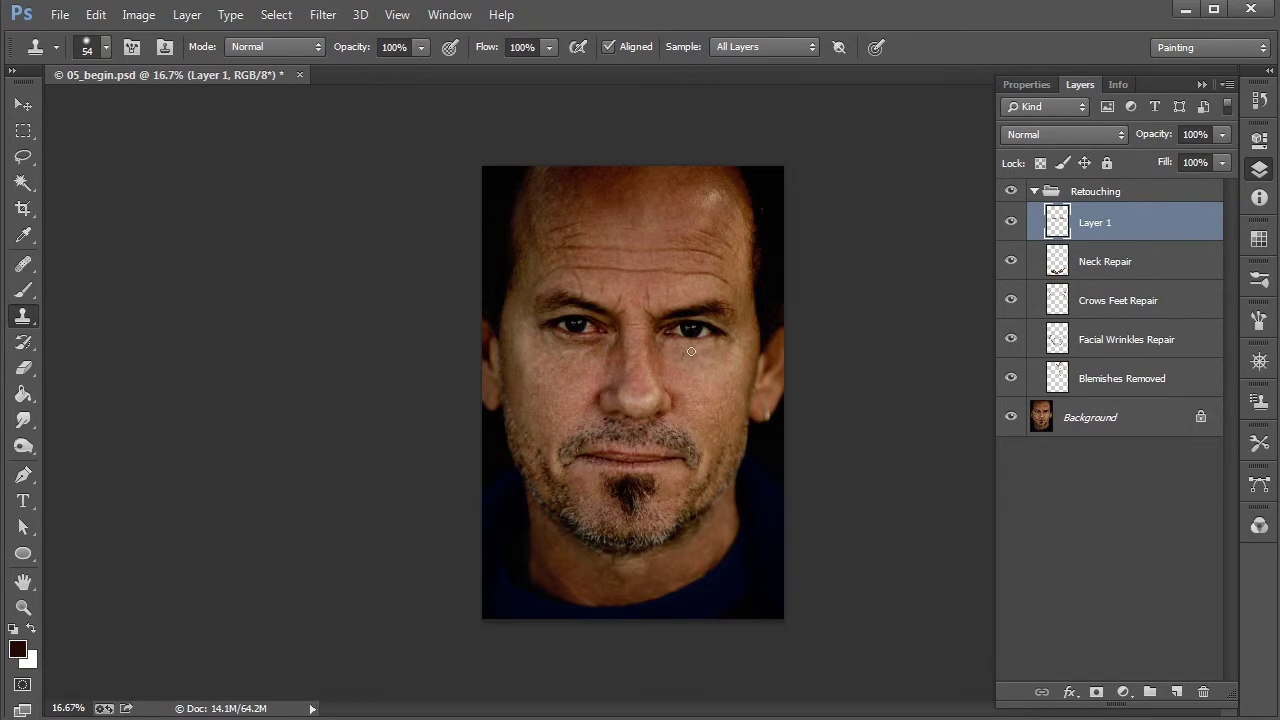
pyautogui.hotkey('ctrl', '+')
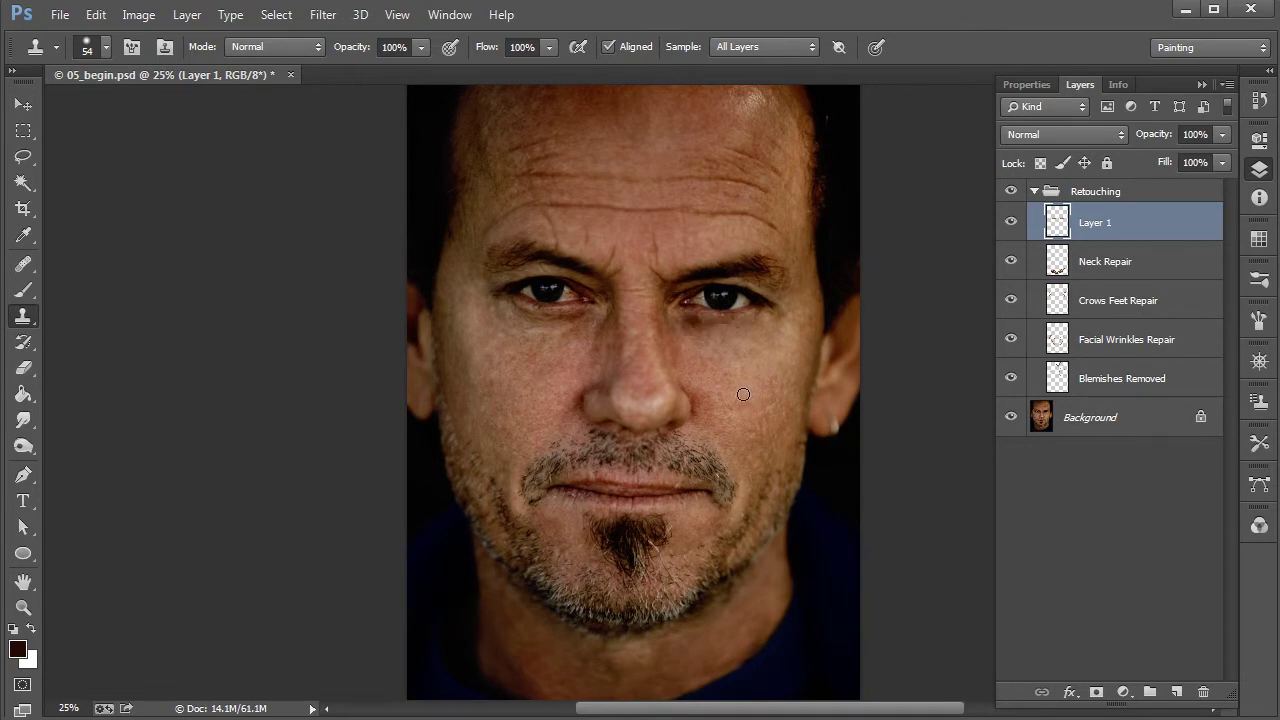
# Compare the portrait with Layer 1 hidden and shown, and hide its retouching with a black layer mask.
pyautogui.click(23, 264)
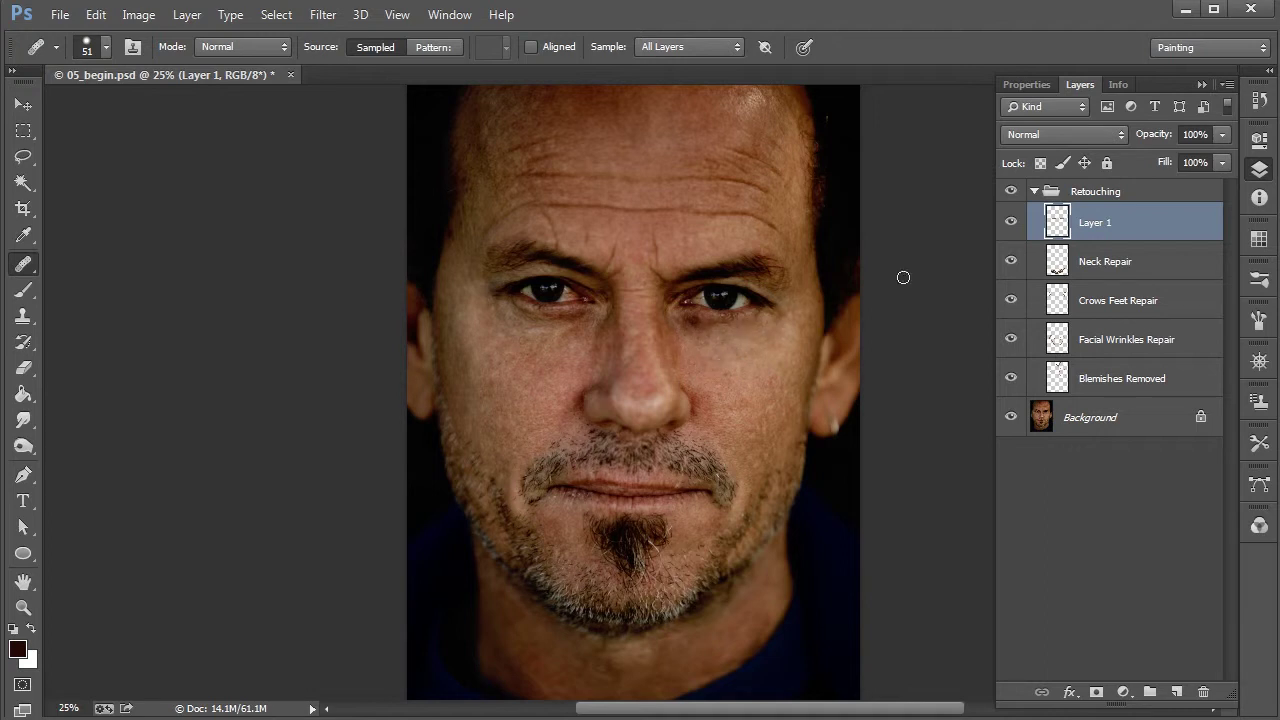
pyautogui.click(1011, 221)
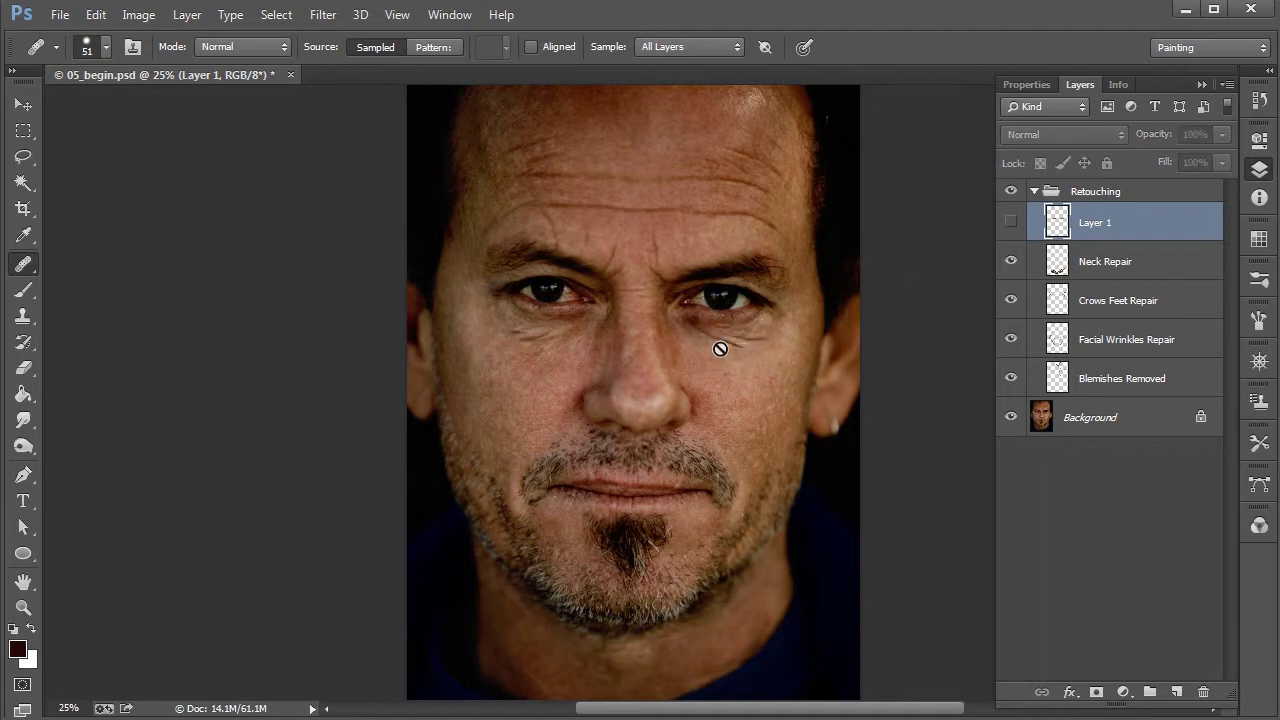
pyautogui.click(1011, 222)
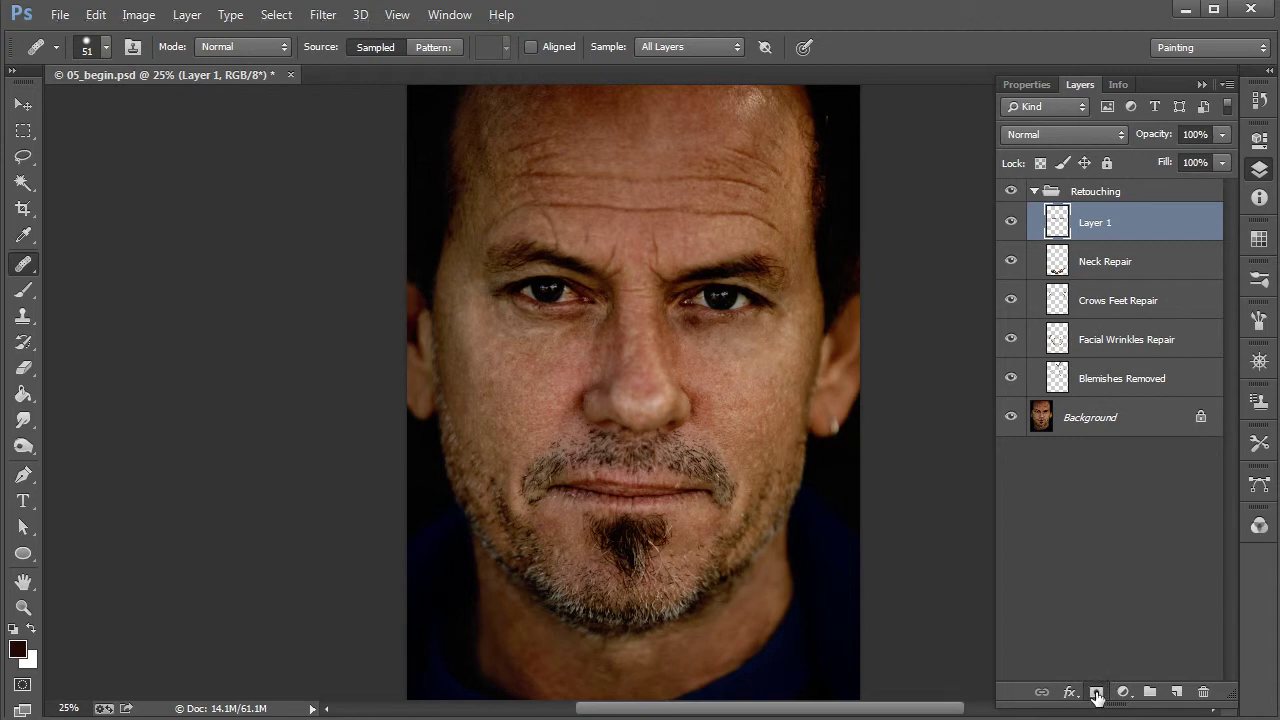
pyautogui.keyDown('alt'); pyautogui.click(1097, 693); pyautogui.keyUp('alt')
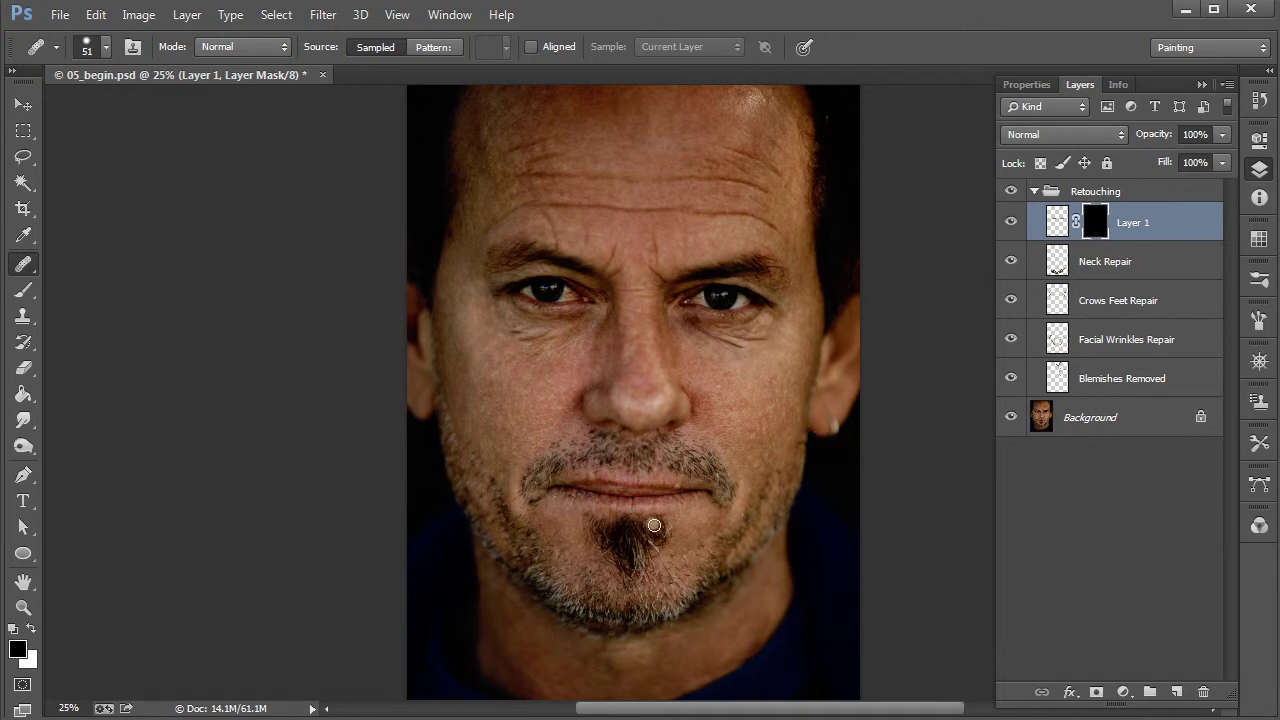
# Set up a white 99 px Brush with 0% hardness and enable Transfer with opacity and flow controlled by pen pressure.
pyautogui.click(31, 630)
pyautogui.click(22, 291)
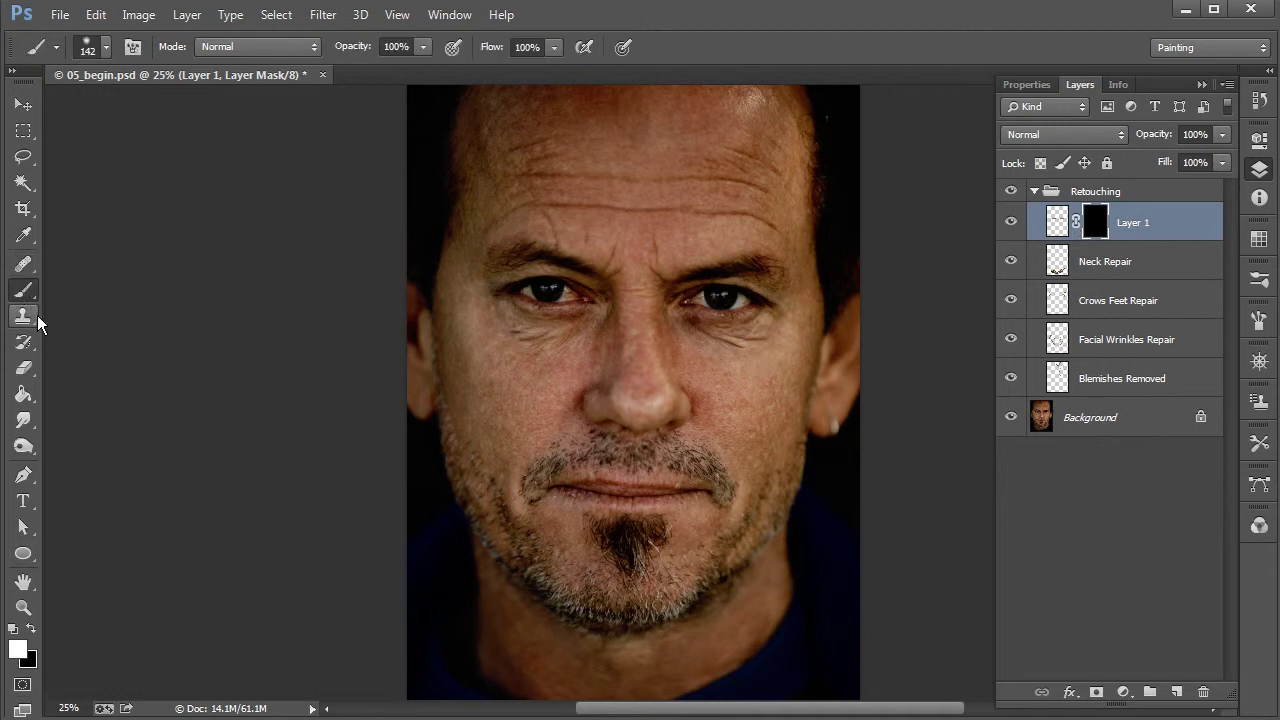
pyautogui.rightClick(714, 400)
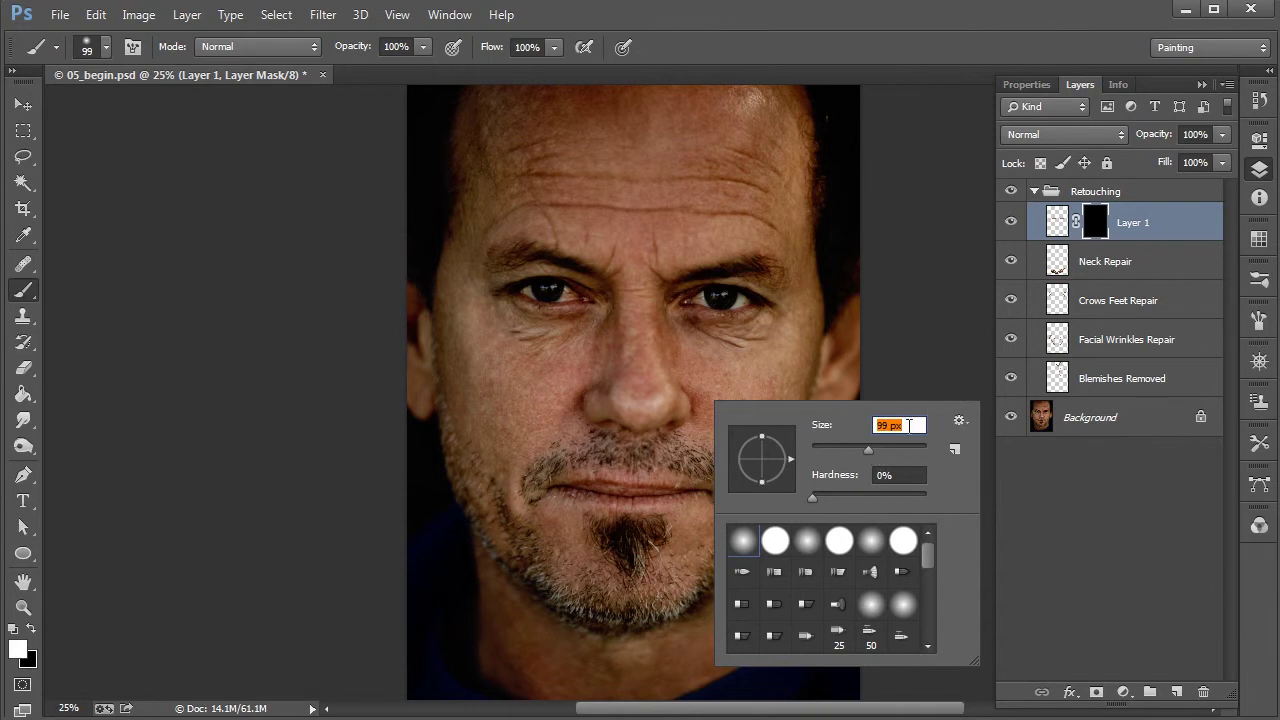
pyautogui.click(1259, 282)
pyautogui.click(1259, 319)
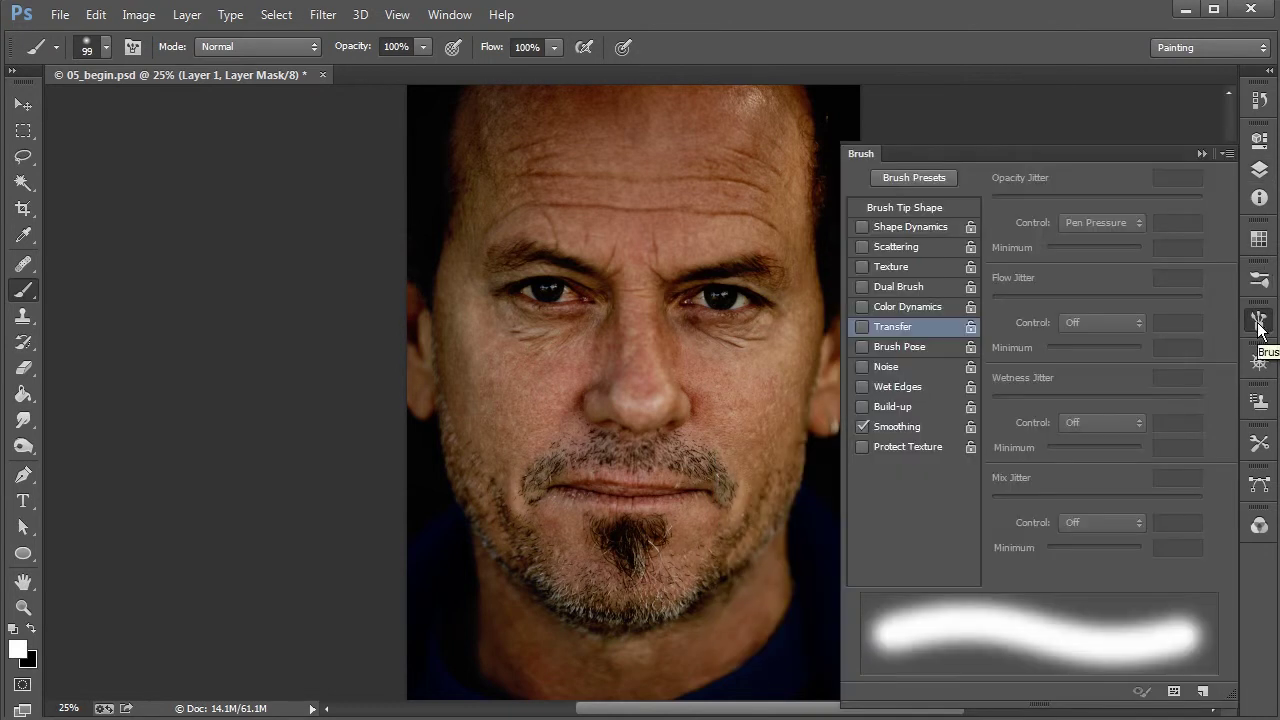
pyautogui.click(876, 329)
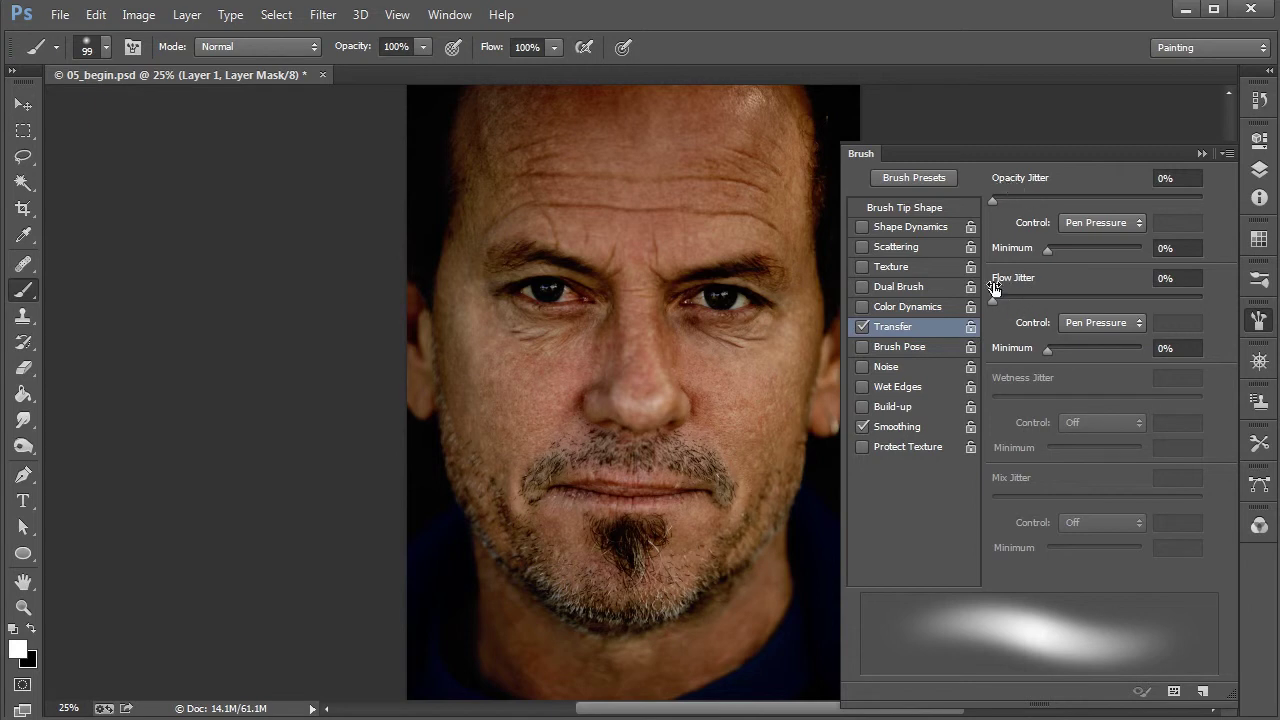
pyautogui.click(1257, 172)
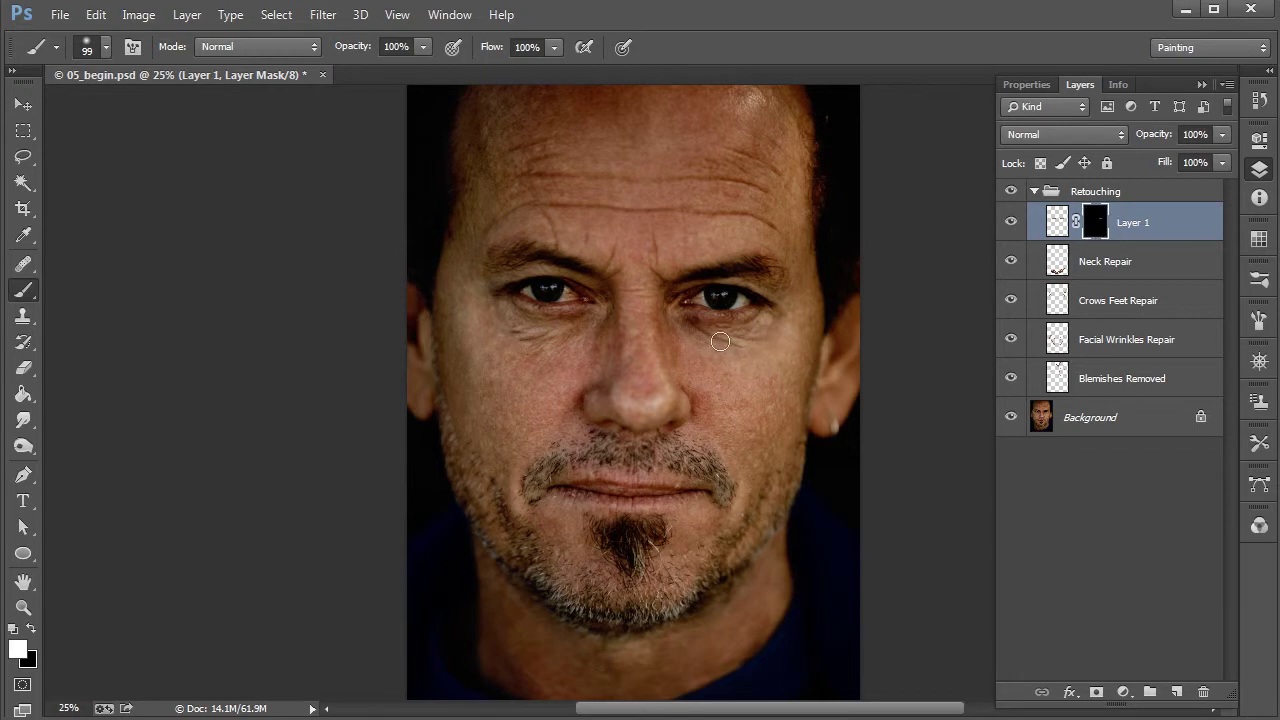
# Paint white on Layer 1's mask to reveal the healed skin under the eye on the earring side, and compare the result.
pyautogui.moveTo(754, 344); pyautogui.dragTo(733, 340)
pyautogui.hotkey('ctrl', '+')
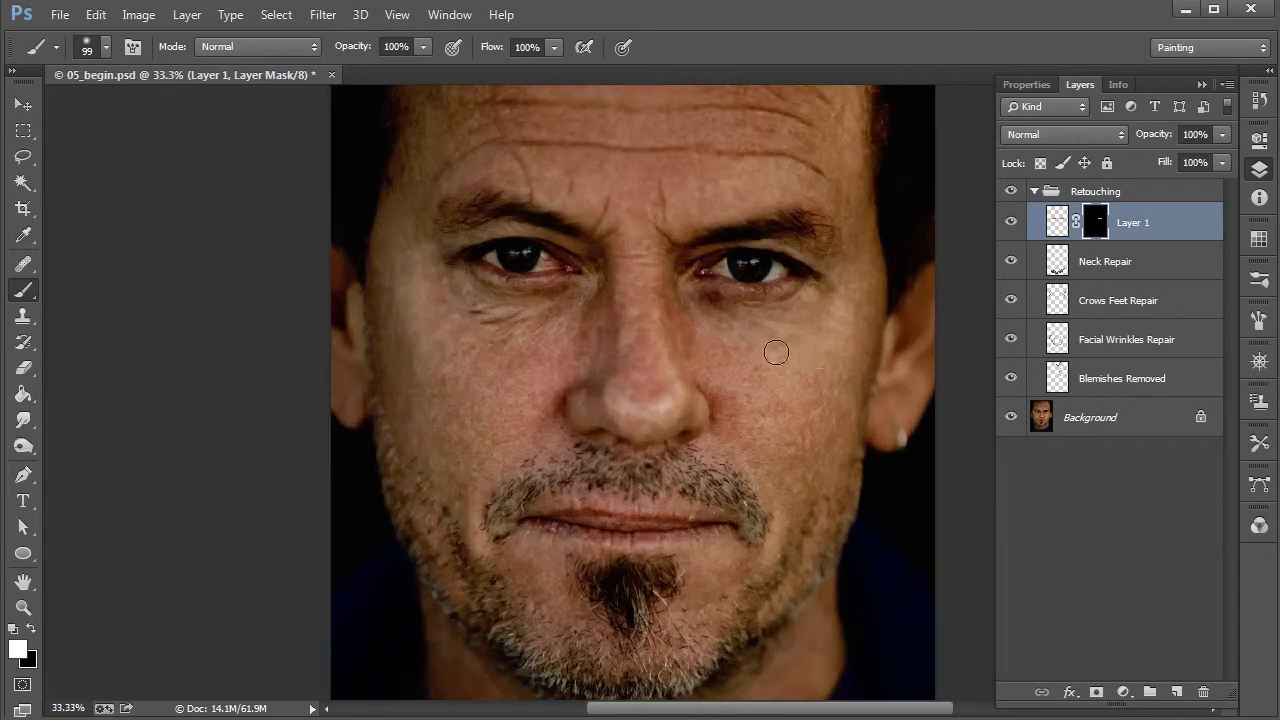
pyautogui.hotkey('ctrl', '+')
pyautogui.moveTo(869, 334); pyautogui.dragTo(798, 421)
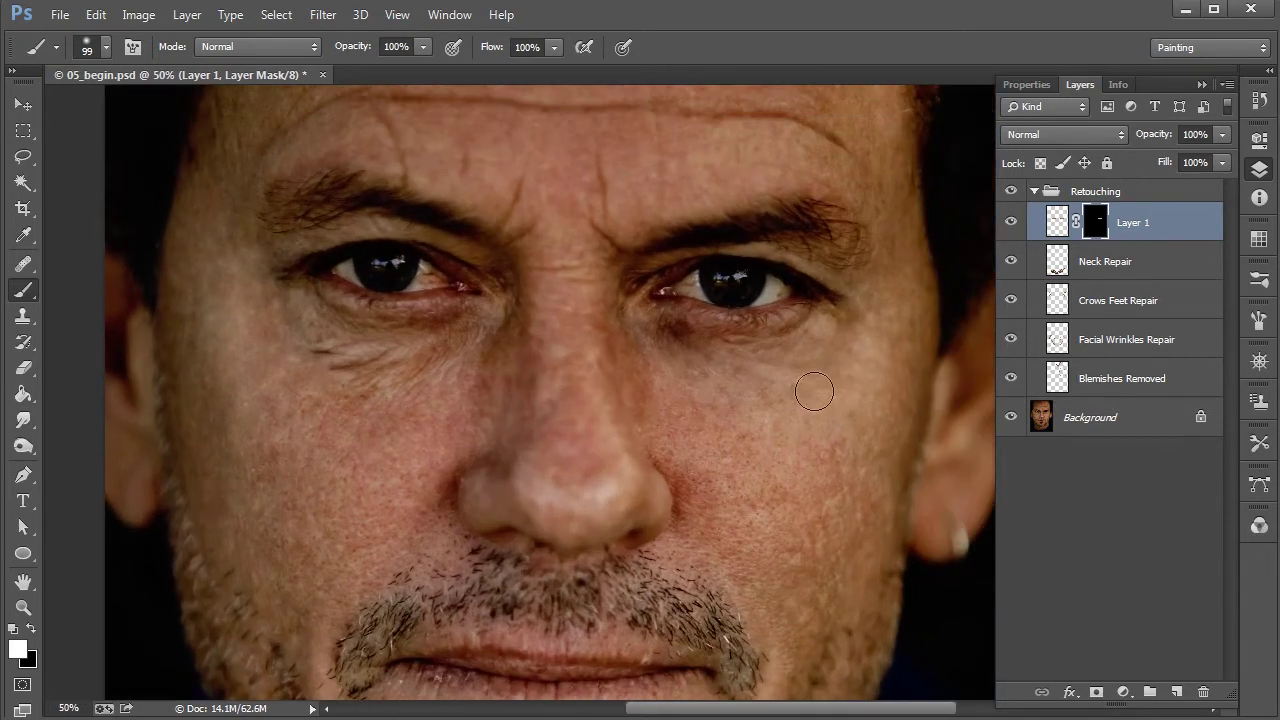
pyautogui.click(1011, 222)
pyautogui.click(1011, 222)
pyautogui.click(1011, 222)
pyautogui.click(1011, 222)
# Paint white on Layer 1's mask over the wrinkles under the other eye to reveal the healed skin.
pyautogui.moveTo(311, 352)
pyautogui.mouseDown()
pyautogui.moveTo(390, 387)
pyautogui.moveTo(340, 371)
pyautogui.moveTo(434, 374)
pyautogui.moveTo(393, 385)
pyautogui.moveTo(321, 355)
pyautogui.moveTo(366, 370)
pyautogui.mouseUp()
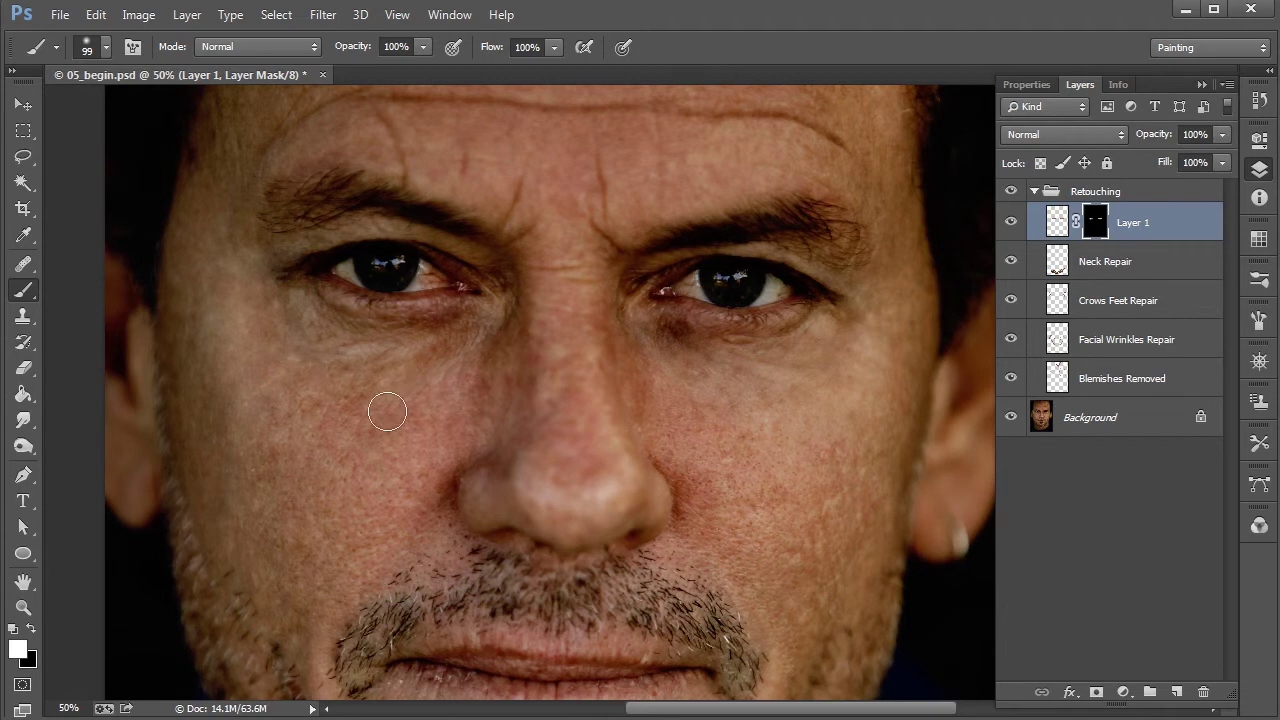
pyautogui.moveTo(347, 380)
pyautogui.mouseDown()
pyautogui.moveTo(450, 365)
pyautogui.moveTo(346, 353)
pyautogui.moveTo(425, 366)
pyautogui.mouseUp()
pyautogui.hotkey('ctrl', '-')
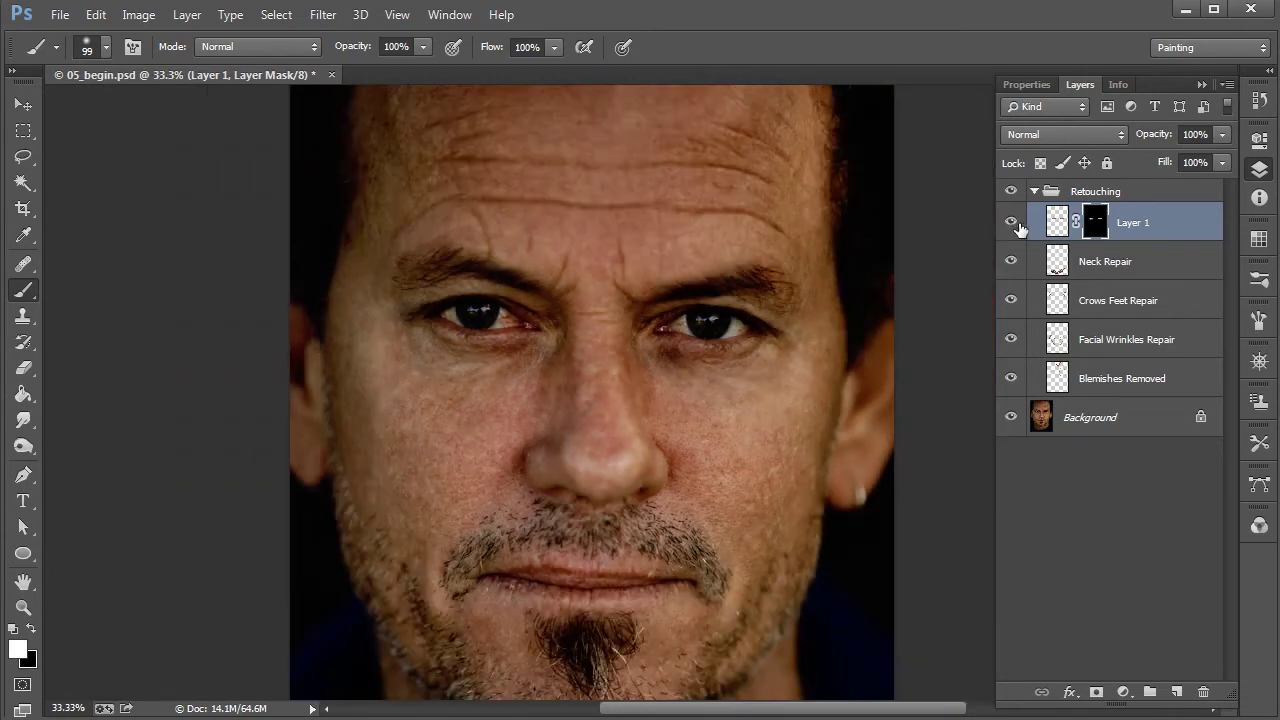
# Examine the under-eye retouching up close and from afar, with Layer 1 hidden and shown.
pyautogui.click(31, 629)
pyautogui.hotkey('ctrl', '+')
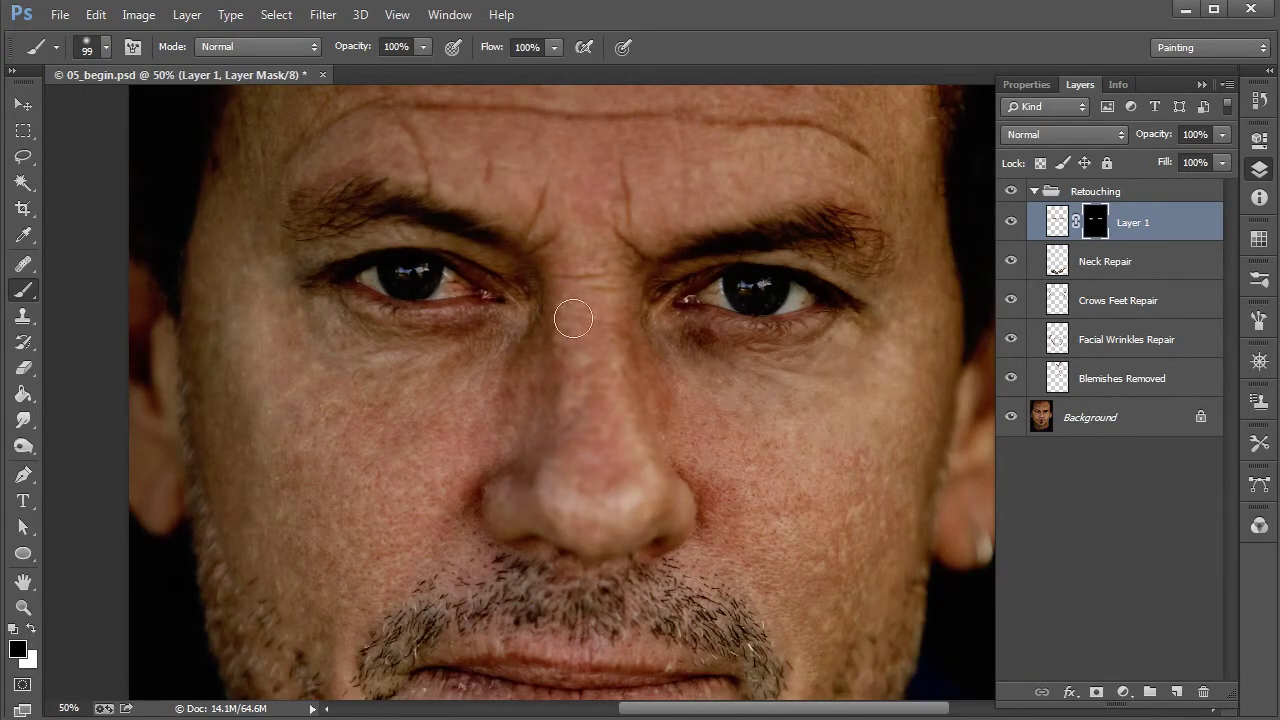
pyautogui.hotkey('ctrl', '-')
pyautogui.click(1012, 223)
pyautogui.click(1012, 223)
pyautogui.click(1012, 223)
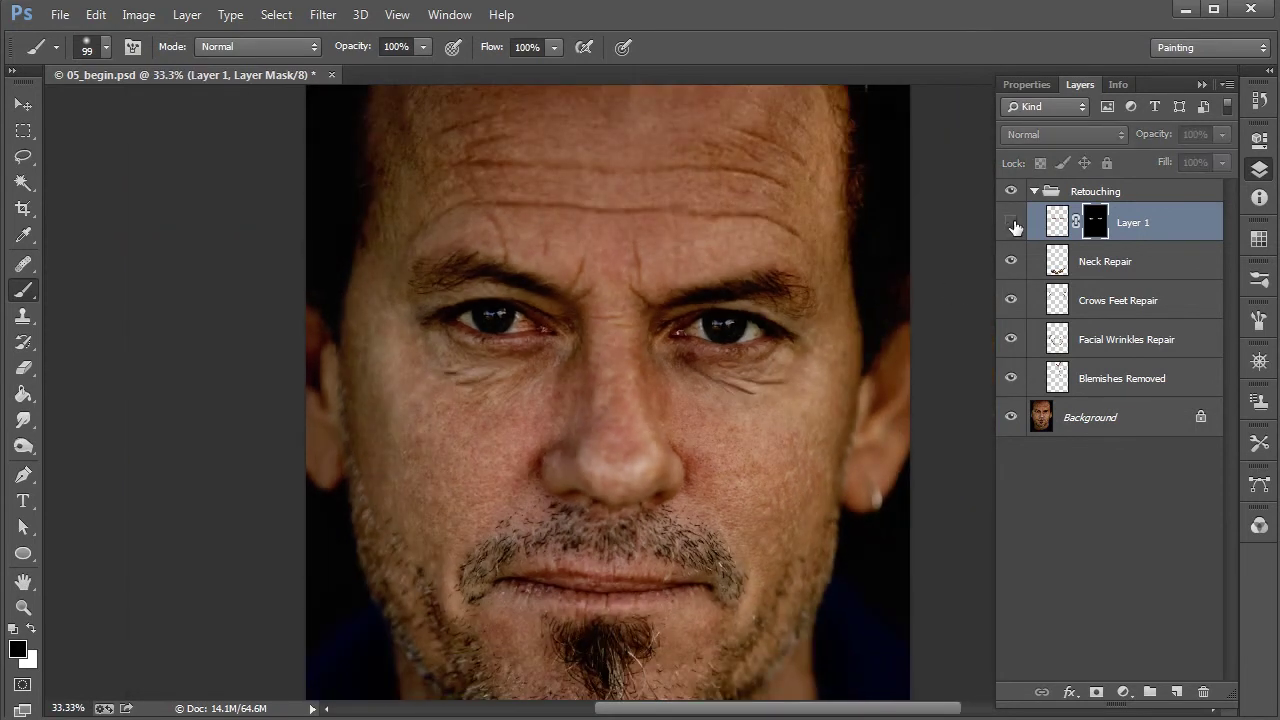
pyautogui.click(1012, 223)
pyautogui.hotkey('ctrl', '-')
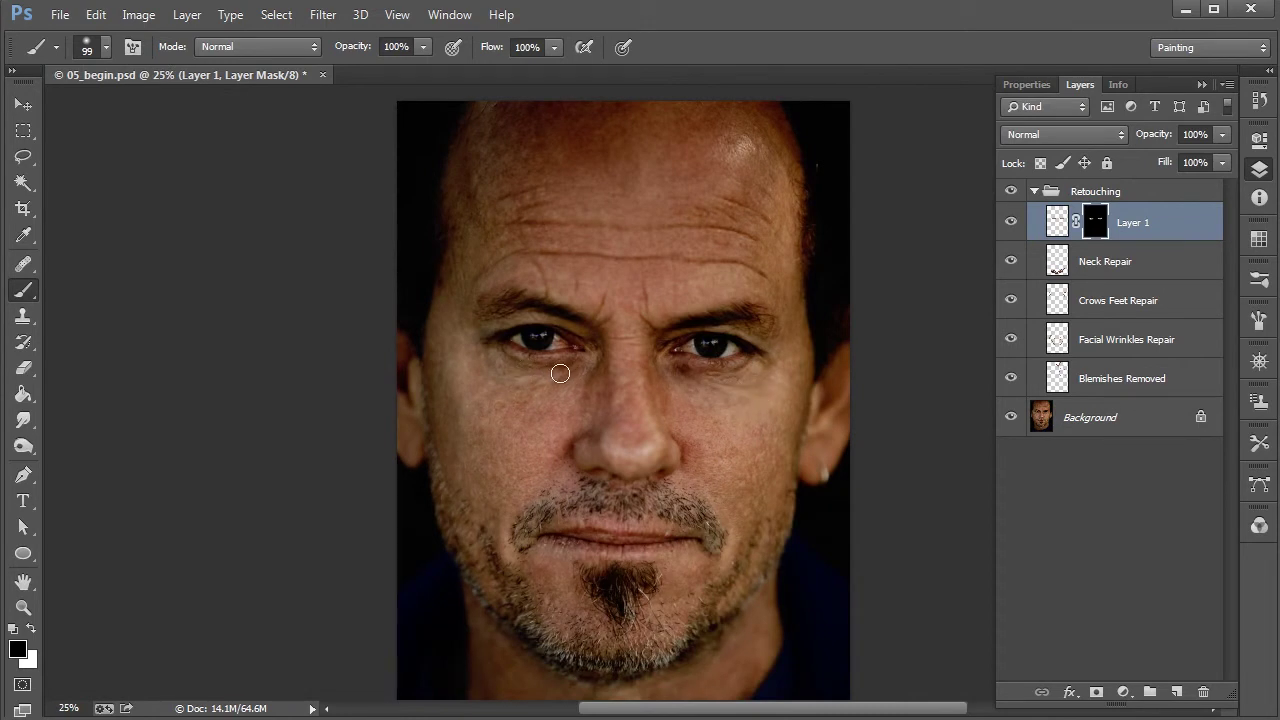
pyautogui.hotkey('ctrl', '+')
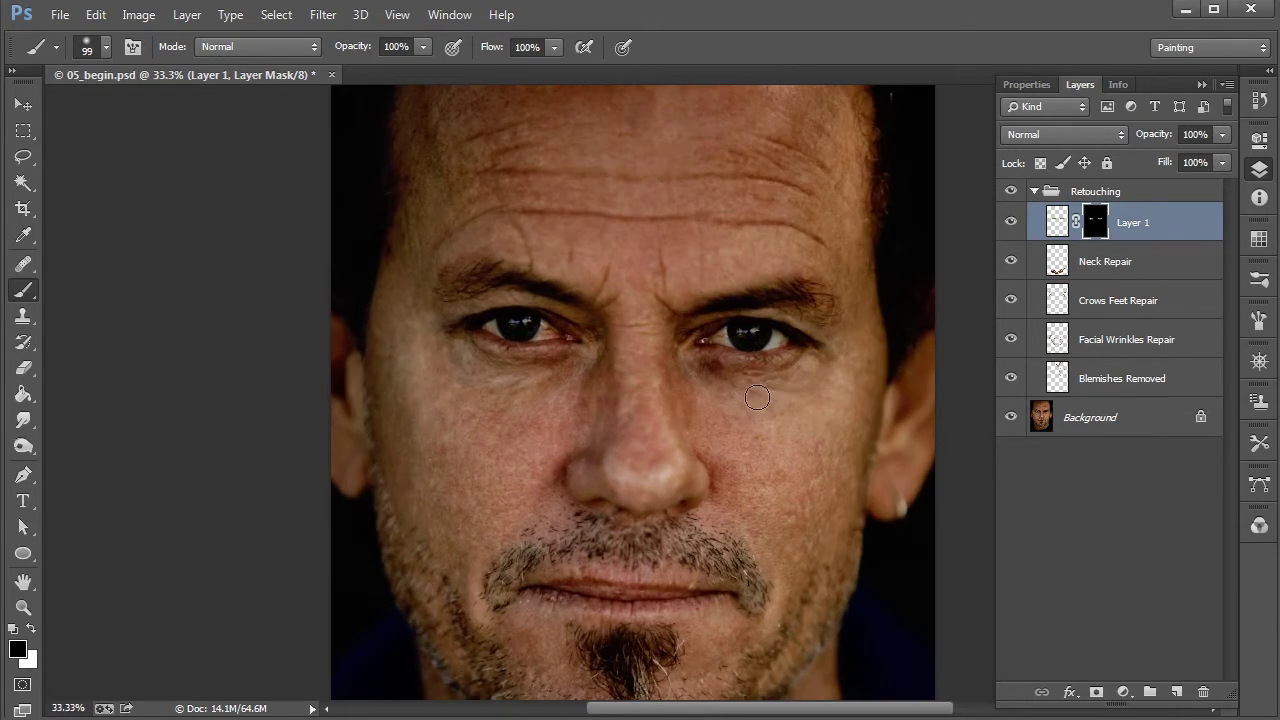
pyautogui.click(1010, 223)
pyautogui.click(1010, 223)
pyautogui.hotkey('ctrl', '-')
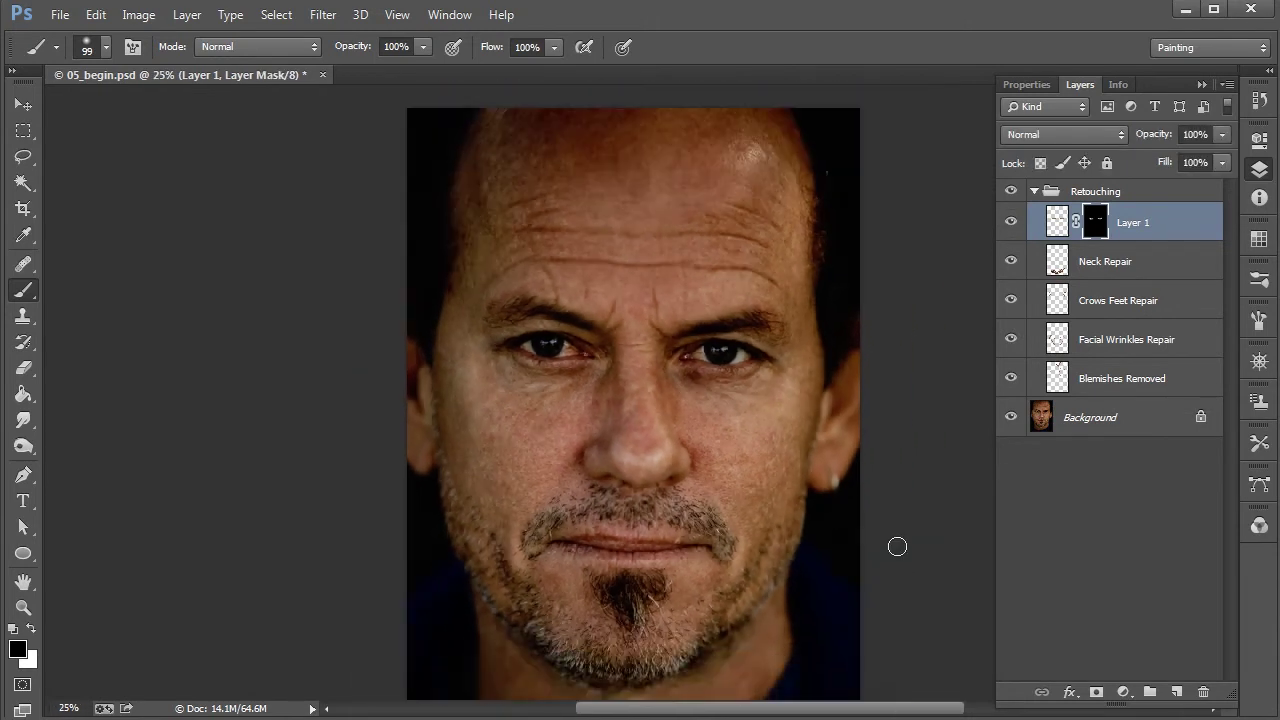
# Add a new layer above Layer 1 and heal the vertical frown lines between the eyebrows with the Healing Brush.
pyautogui.click(1177, 692)
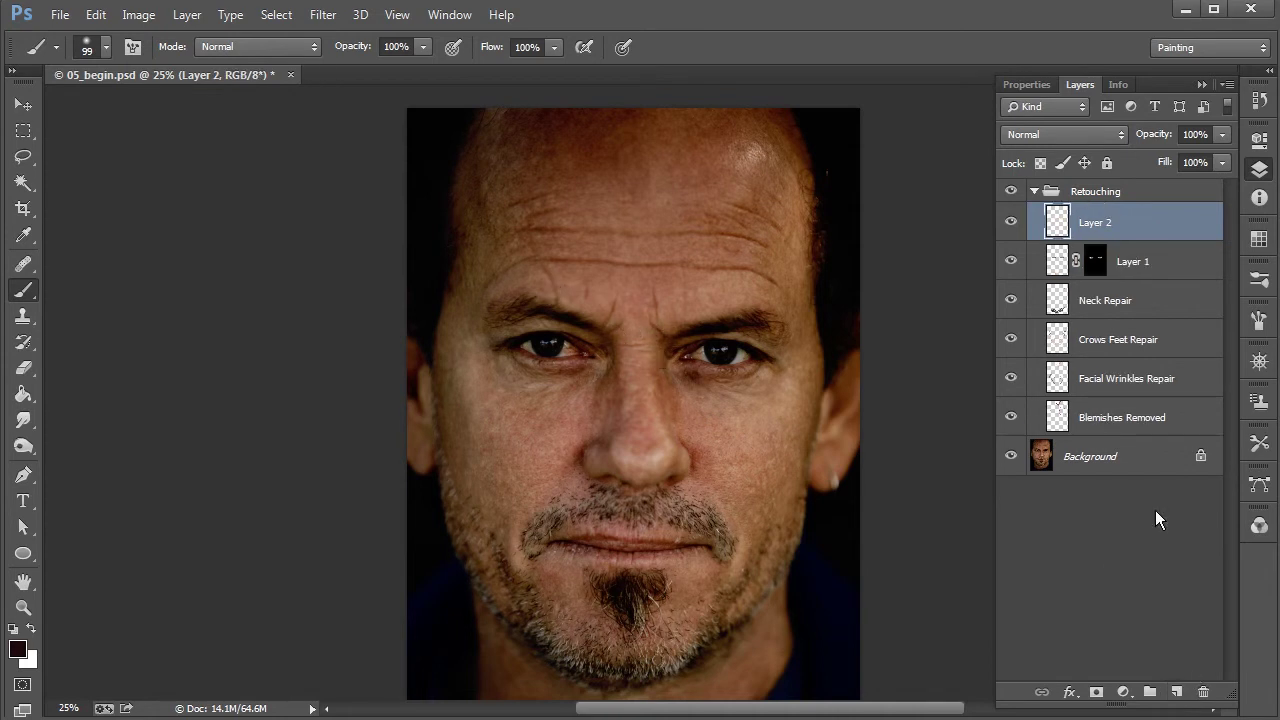
pyautogui.click(23, 263)
pyautogui.hotkey('ctrl', '+')
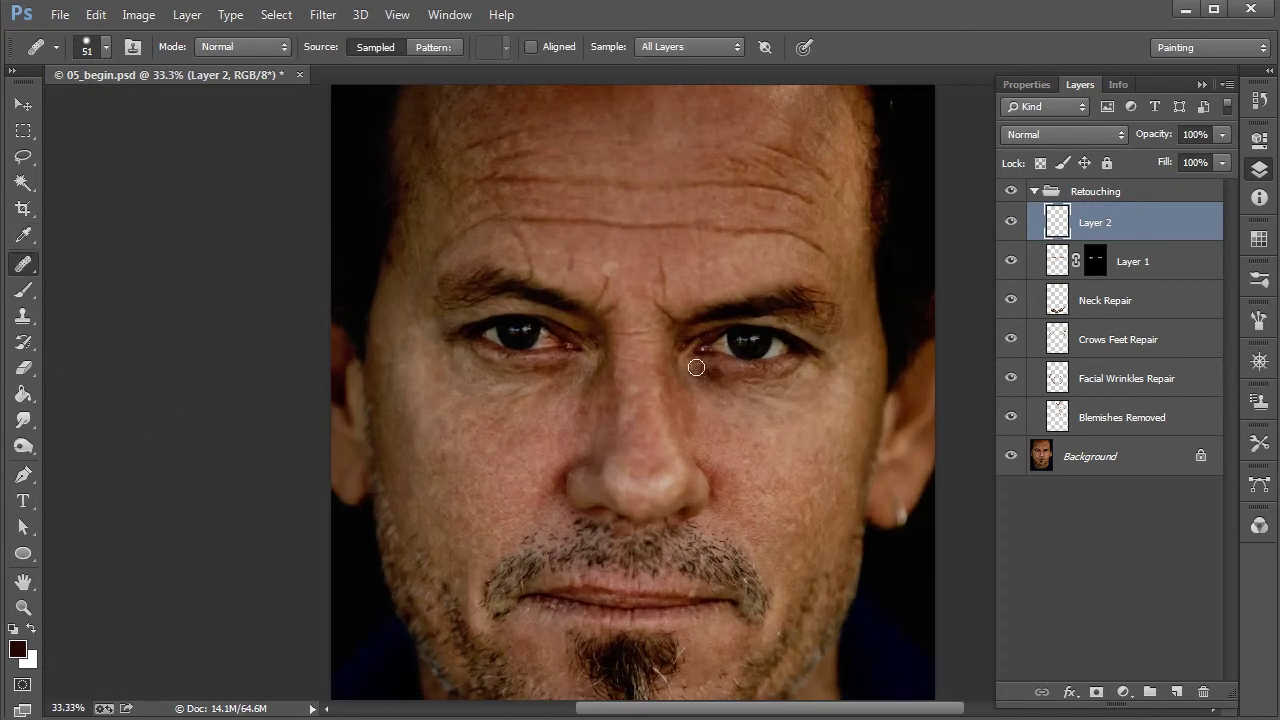
pyautogui.keyDown('alt'); pyautogui.click(711, 231); pyautogui.keyUp('alt')
pyautogui.moveTo(662, 268)
pyautogui.mouseDown()
pyautogui.moveTo(674, 266)
pyautogui.moveTo(674, 305)
pyautogui.mouseUp()
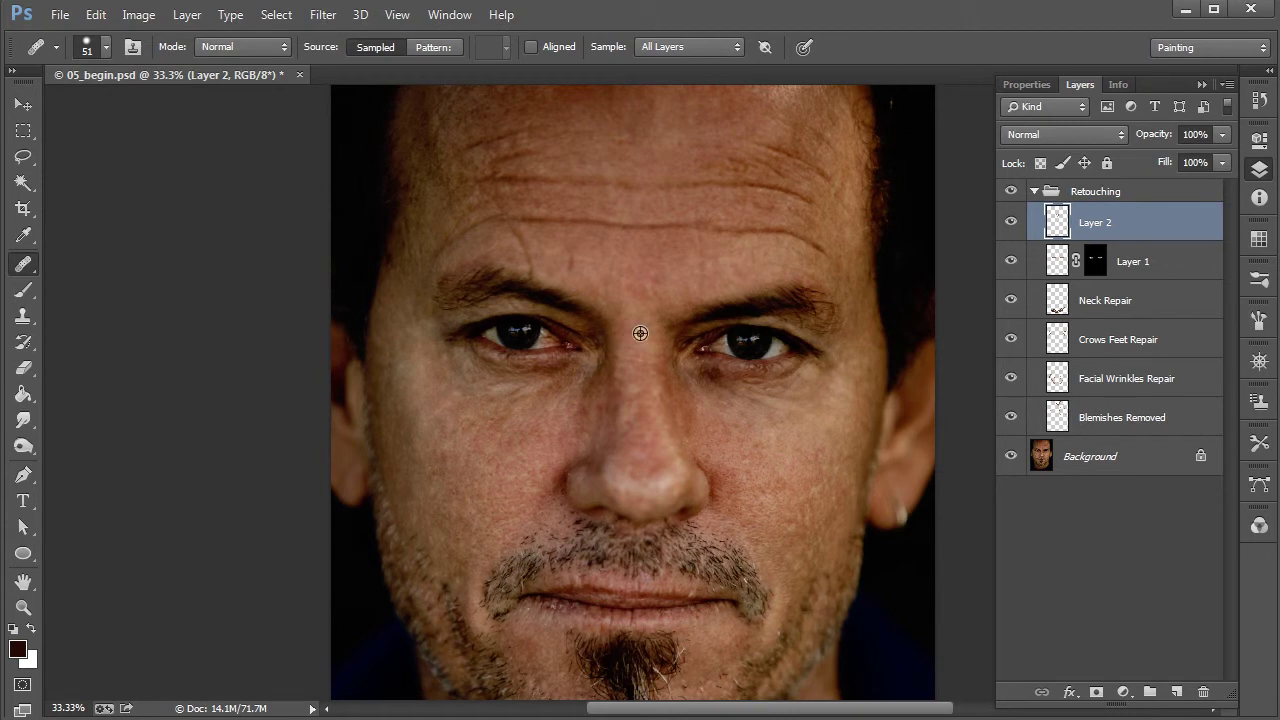
# Heal the remaining fine lines above the eyebrows on Layer 2 using nearby forehead skin.
pyautogui.keyDown('alt'); pyautogui.click(547, 258); pyautogui.keyUp('alt')
pyautogui.keyDown('alt'); pyautogui.click(660, 262); pyautogui.keyUp('alt')
pyautogui.keyDown('alt'); pyautogui.click(714, 260); pyautogui.keyUp('alt')
pyautogui.click(699, 244)
pyautogui.hotkey('ctrl', '-')
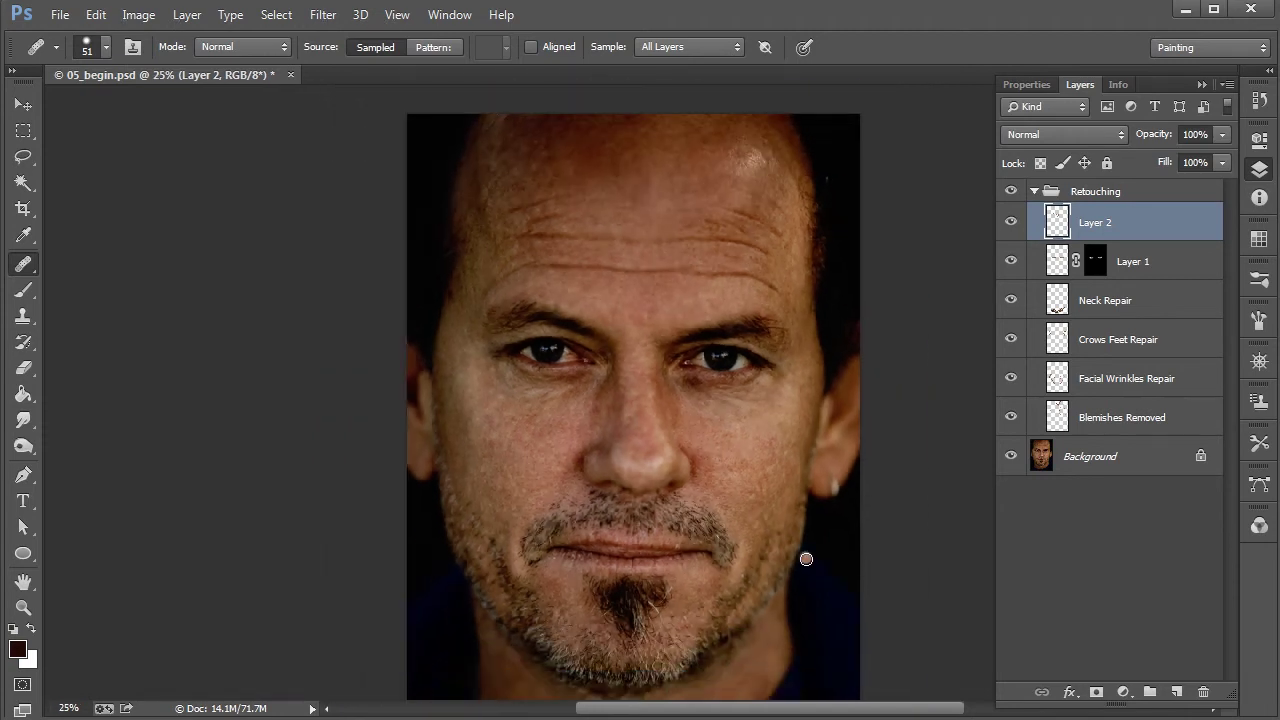
# Hide Layer 2's retouching with a black layer mask and ready the Brush with white as the foreground color.
pyautogui.keyDown('alt'); pyautogui.click(1096, 692); pyautogui.keyUp('alt')
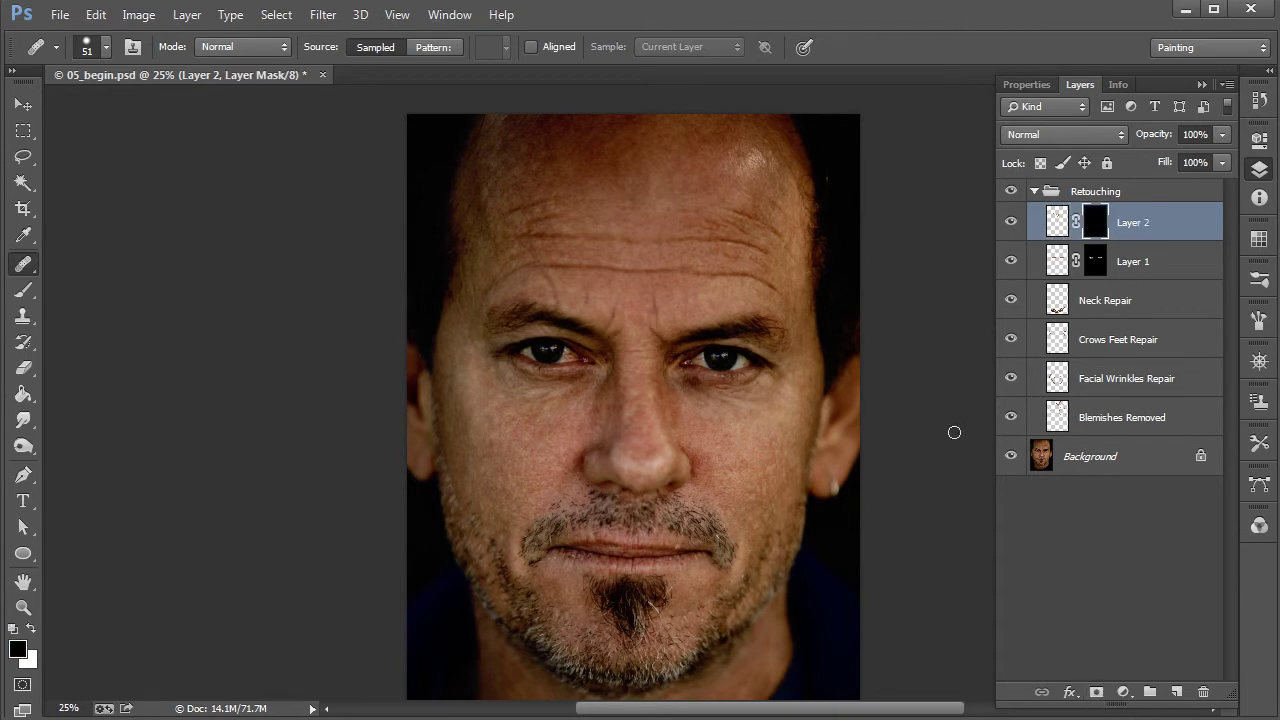
pyautogui.click(33, 628)
pyautogui.press('b')
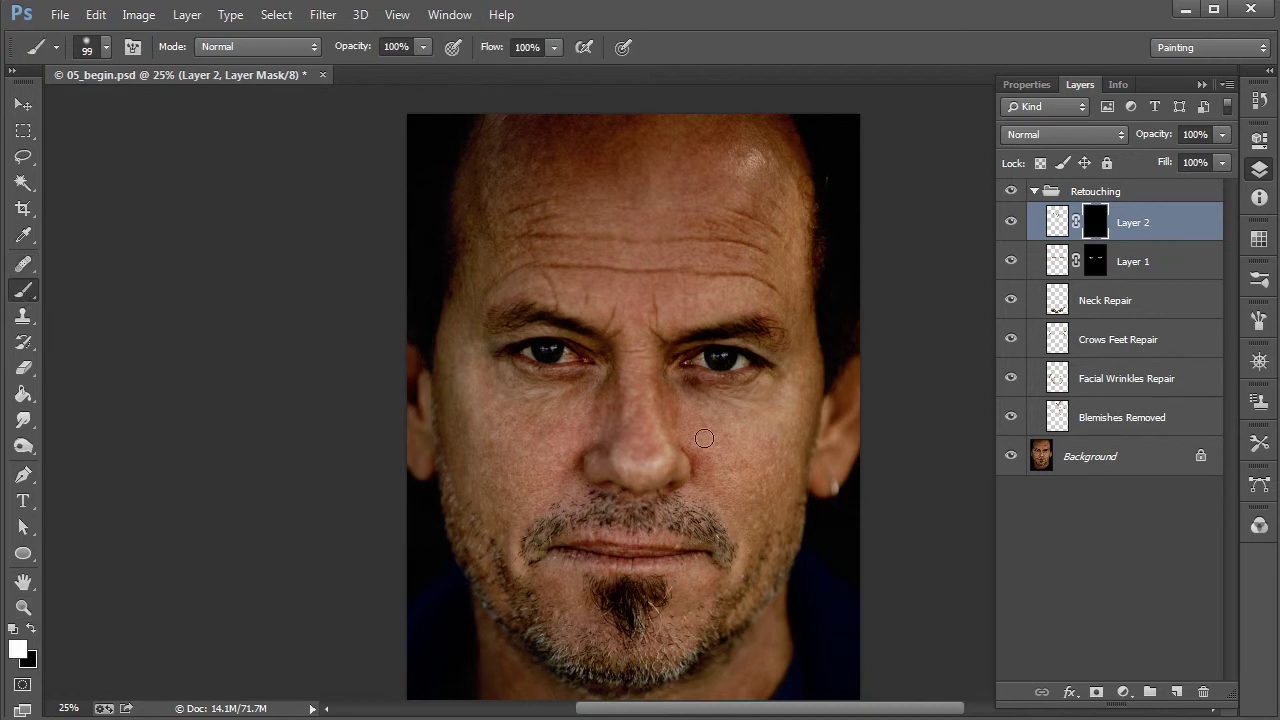
# Paint white on Layer 2's mask between the eyebrows to reveal the healed frown lines.
pyautogui.hotkey('ctrl', '+')
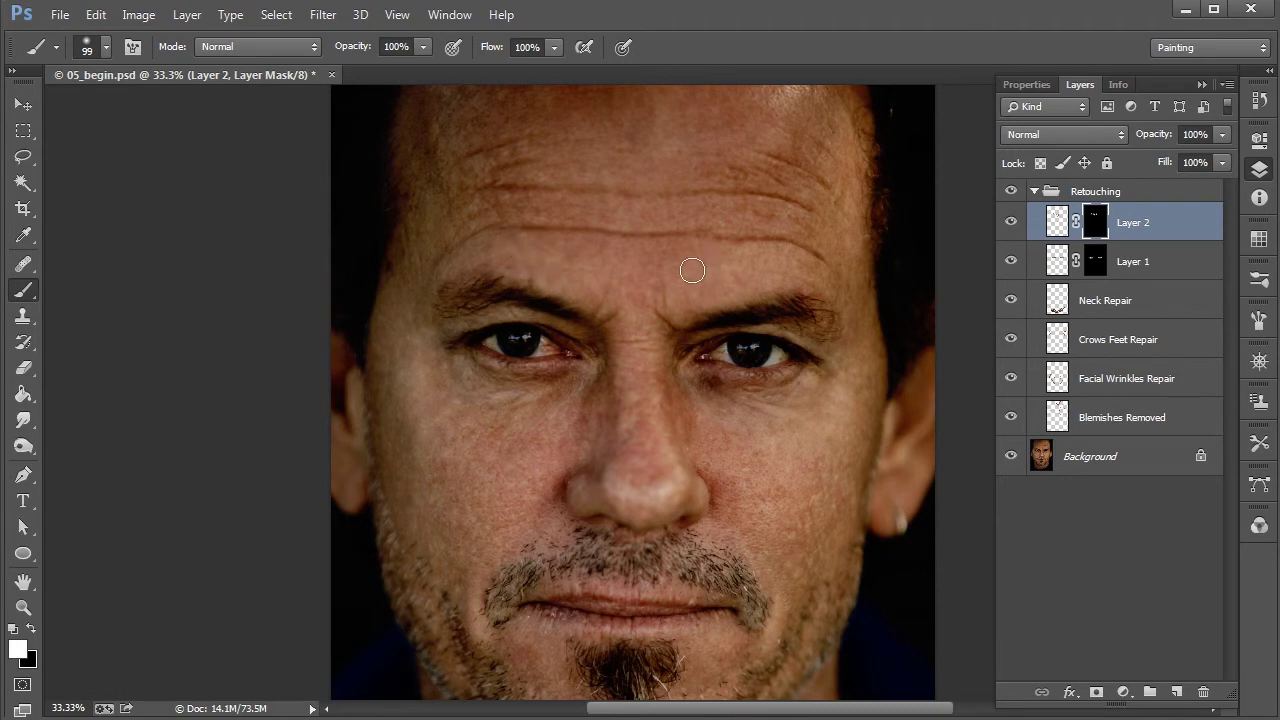
pyautogui.moveTo(667, 324)
pyautogui.mouseDown()
pyautogui.moveTo(632, 342)
pyautogui.moveTo(674, 326)
pyautogui.moveTo(663, 289)
pyautogui.moveTo(674, 326)
pyautogui.moveTo(660, 312)
pyautogui.moveTo(669, 323)
pyautogui.moveTo(603, 320)
pyautogui.moveTo(610, 283)
pyautogui.moveTo(676, 325)
pyautogui.moveTo(654, 345)
pyautogui.moveTo(652, 312)
pyautogui.mouseUp()
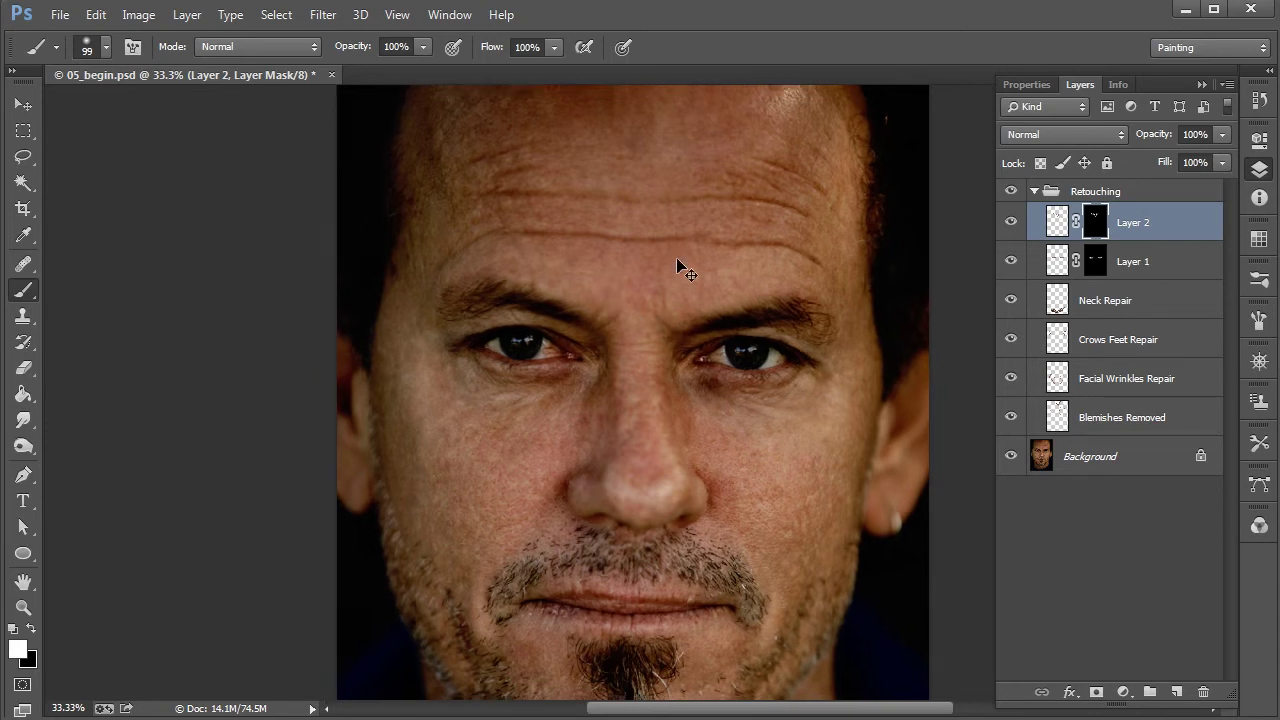
# Compare the whole portrait with Layer 2's frown-line retouching hidden and shown.
pyautogui.hotkey('ctrl', '-')
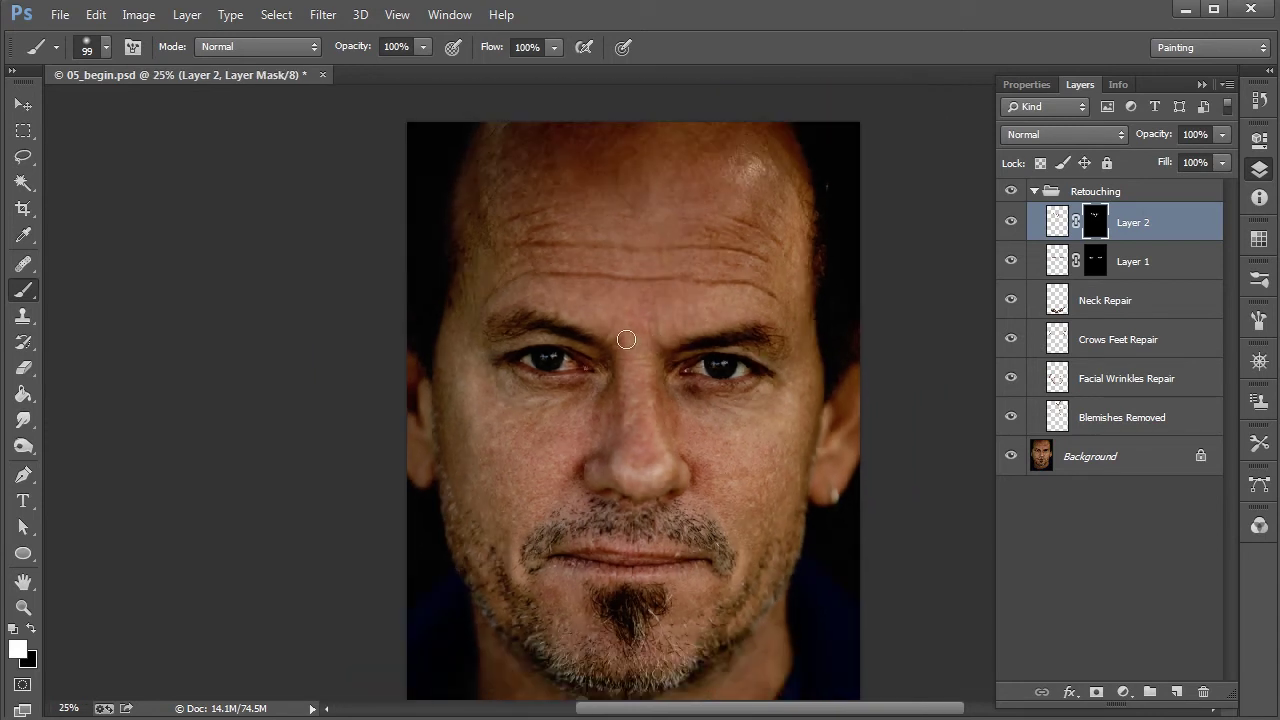
pyautogui.hotkey('ctrl', '-')
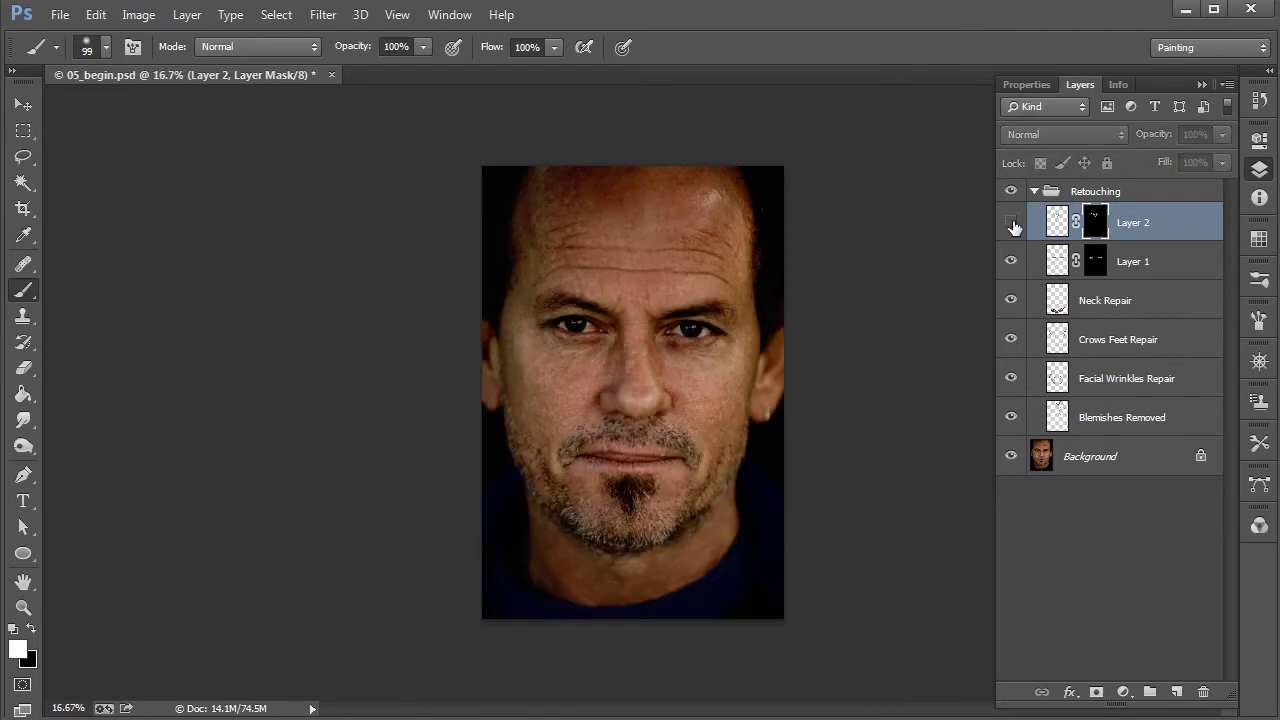
pyautogui.click(1011, 224)
pyautogui.click(1011, 224)
pyautogui.click(1011, 224)
pyautogui.click(1011, 224)
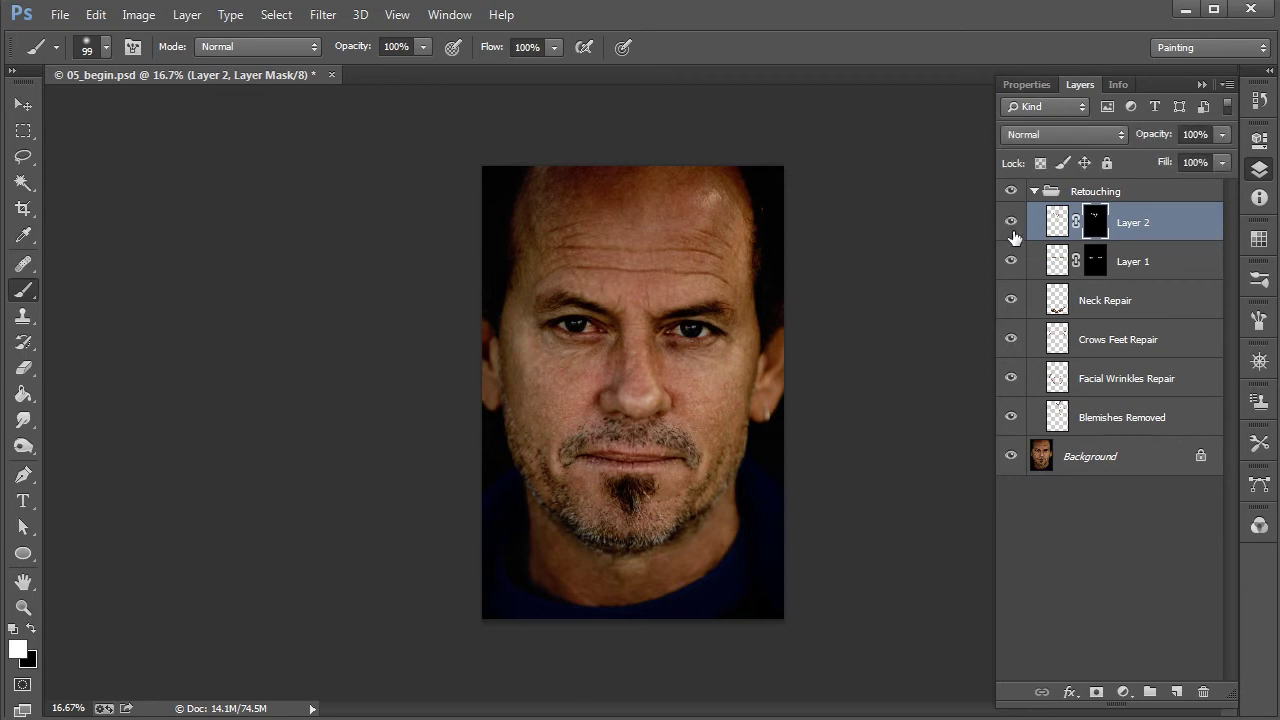
pyautogui.click(1011, 224)
pyautogui.click(1011, 224)
pyautogui.click(1011, 224)
pyautogui.click(1011, 224)
# Swap the foreground color to black for bringing back some of the frown line through Layer 2's mask.
pyautogui.hotkey('ctrl', '+')
pyautogui.hotkey('ctrl', '+')
pyautogui.scroll(2, 701, 358)
pyautogui.scroll(1, 701, 358)
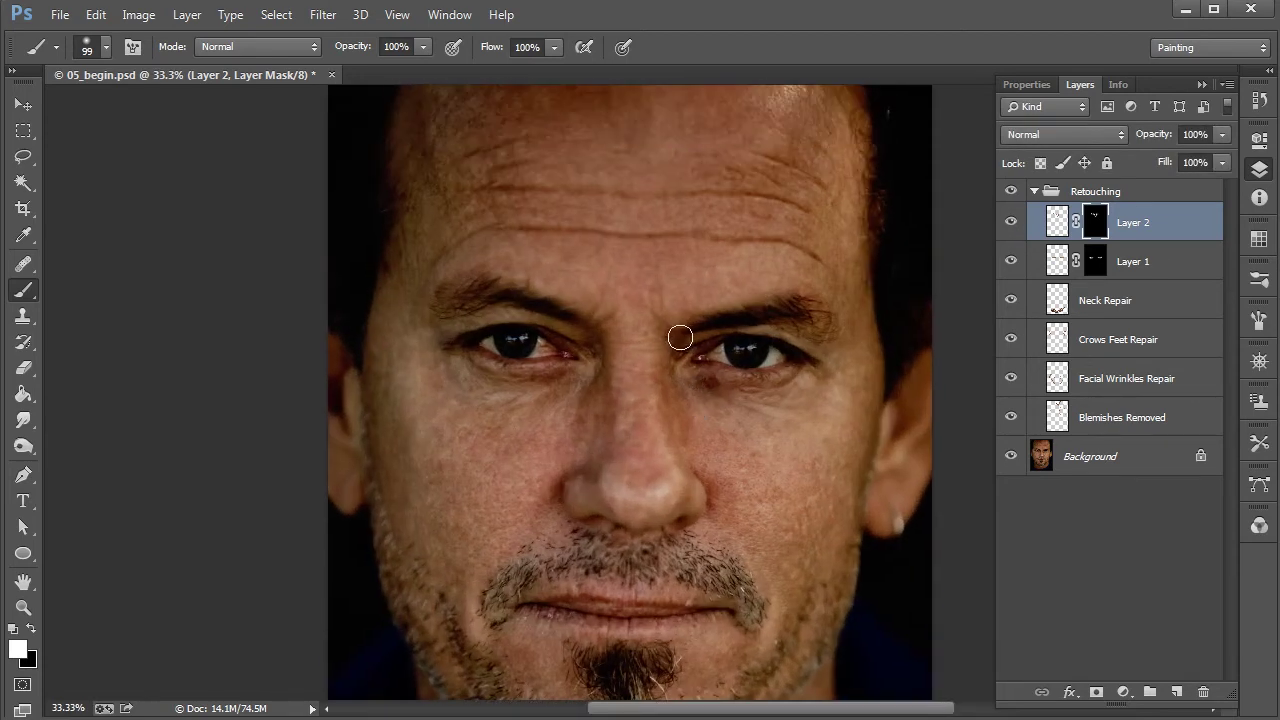
pyautogui.click(31, 628)
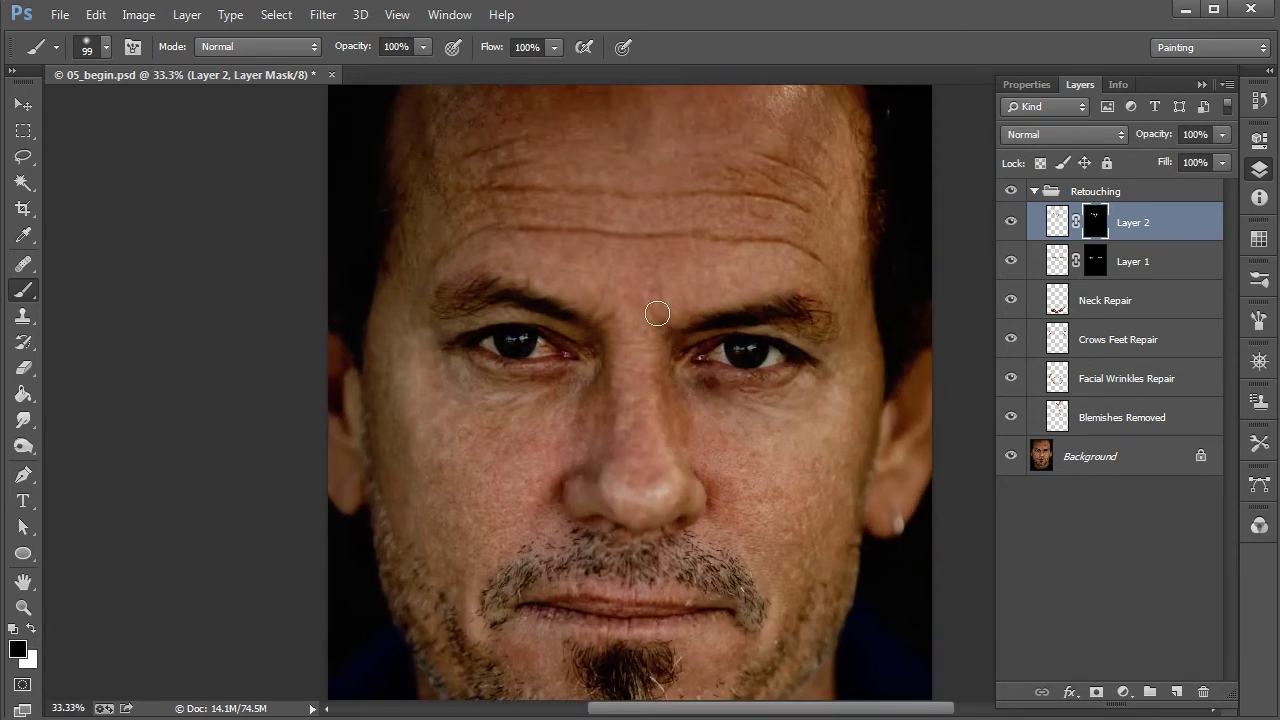
# Check the masked frown-line repair from afar by hiding and showing Layer 2 again.
pyautogui.hotkey('ctrl', '-')
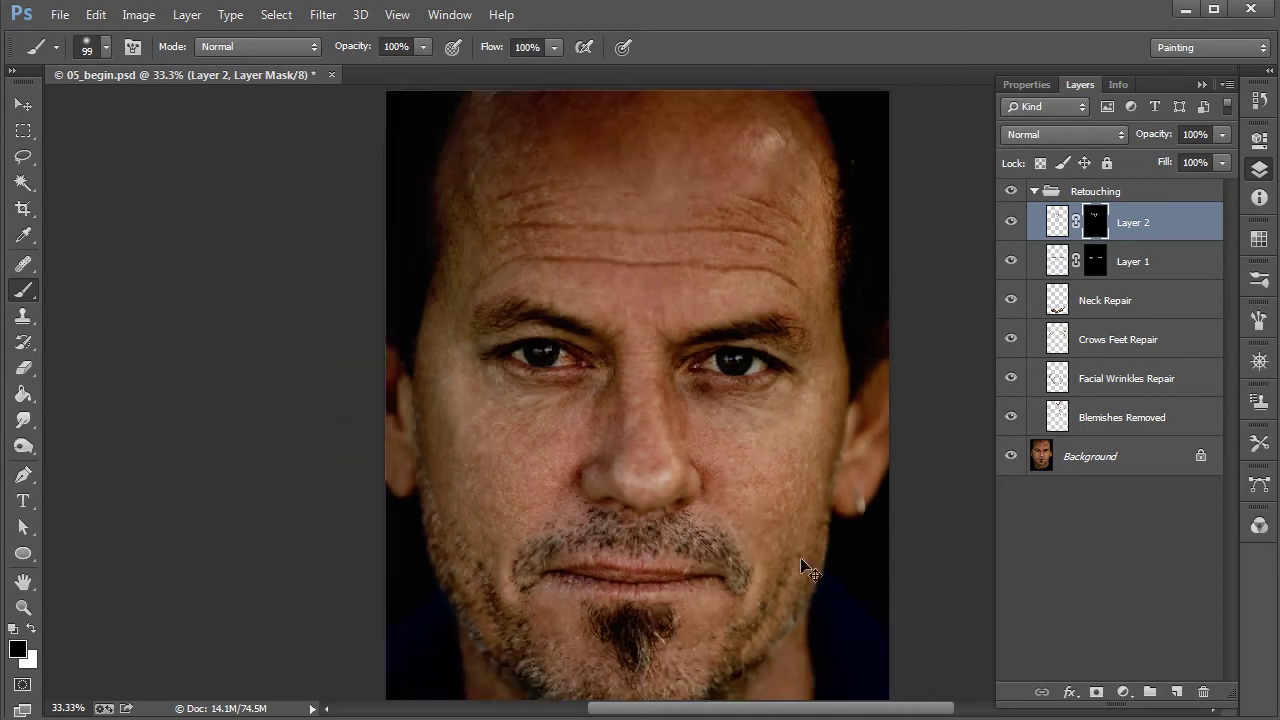
pyautogui.hotkey('ctrl', '-')
pyautogui.click(1011, 223)
pyautogui.click(1011, 223)
pyautogui.click(1011, 223)
pyautogui.click(1011, 223)
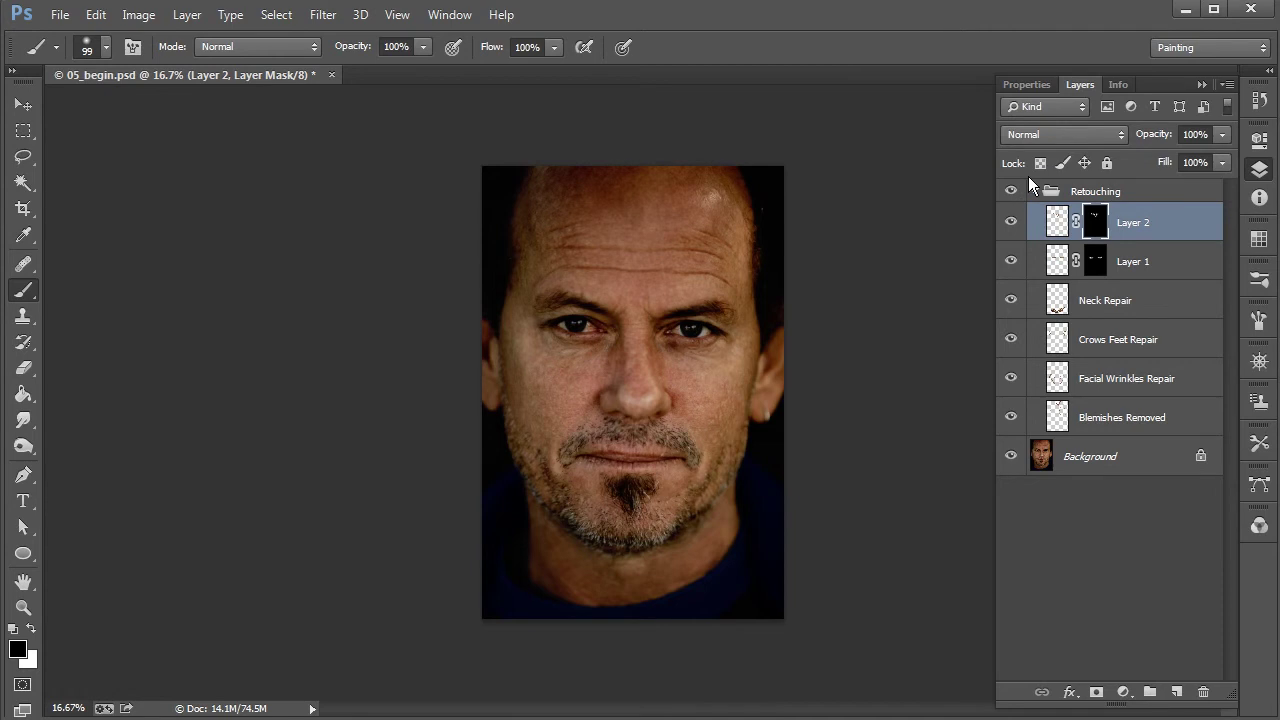
# Examine the under-eye area from afar and up close with Layer 1 hidden and shown.
pyautogui.click(1011, 262)
pyautogui.click(1011, 262)
pyautogui.click(1011, 262)
pyautogui.hotkey('ctrl', '+')
pyautogui.hotkey('ctrl', '+')
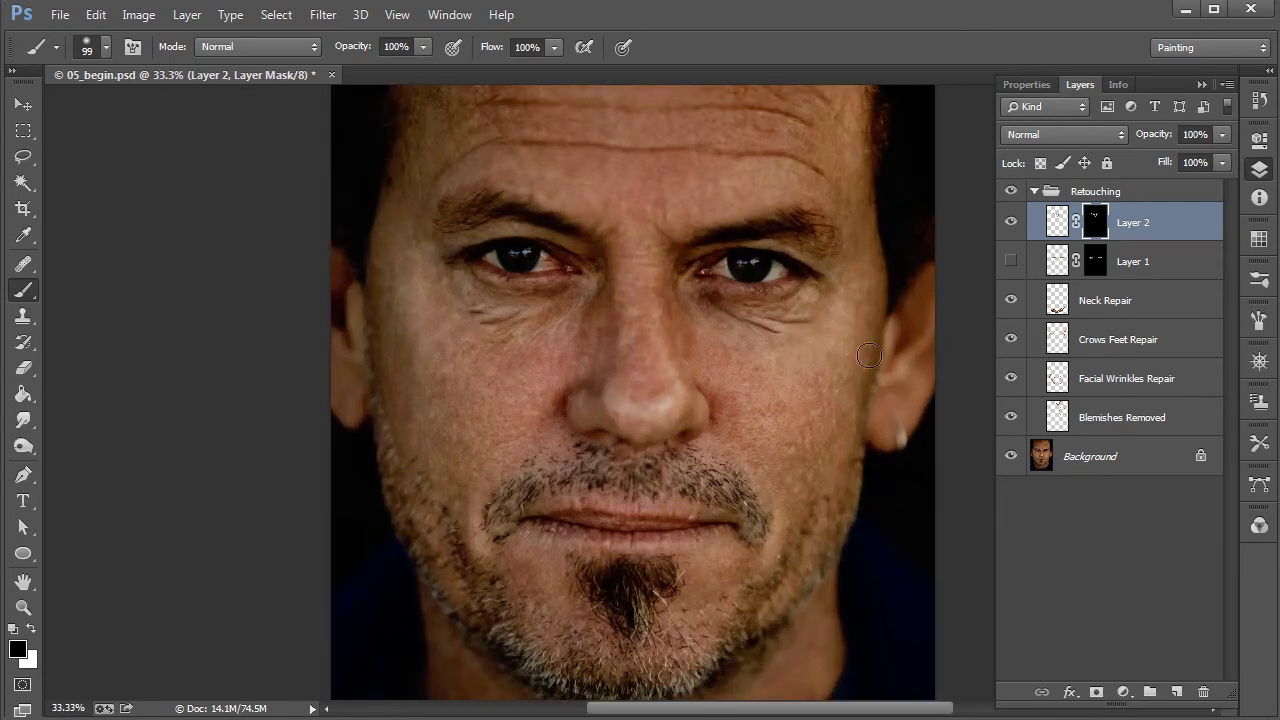
pyautogui.scroll(1, 870, 440)
pyautogui.click(1011, 262)
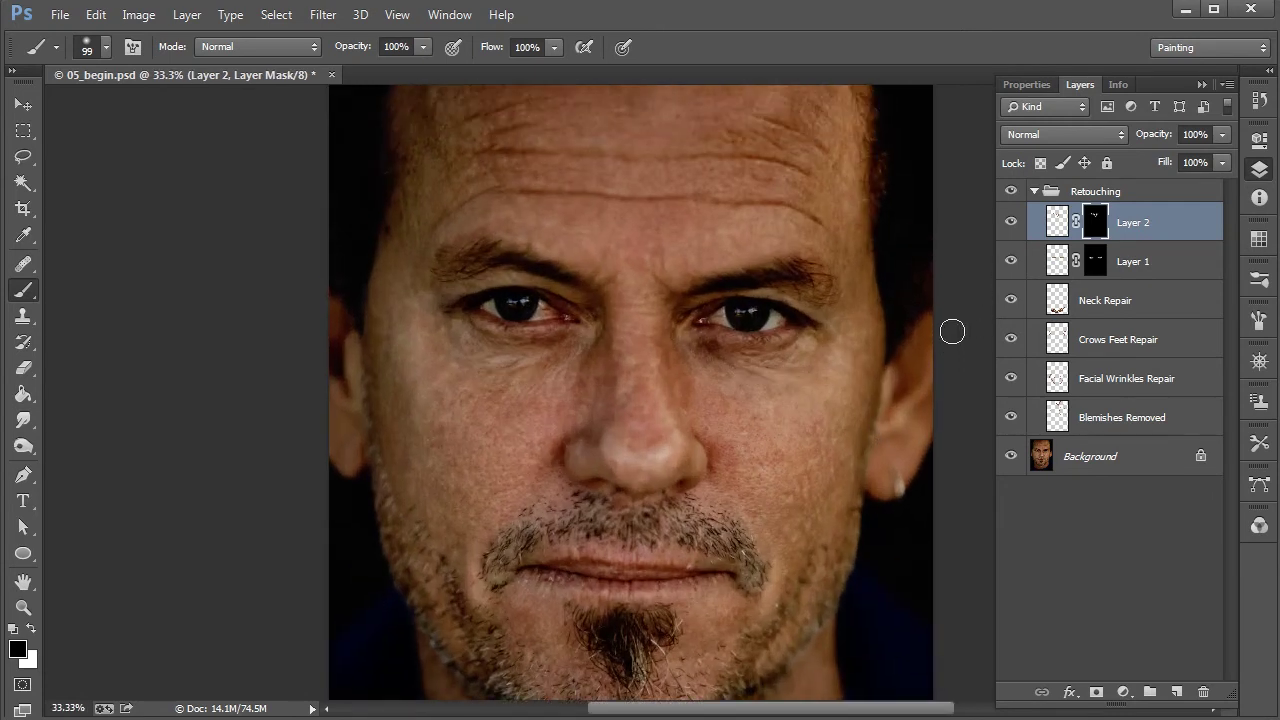
pyautogui.moveTo(754, 423); pyautogui.dragTo(731, 531)
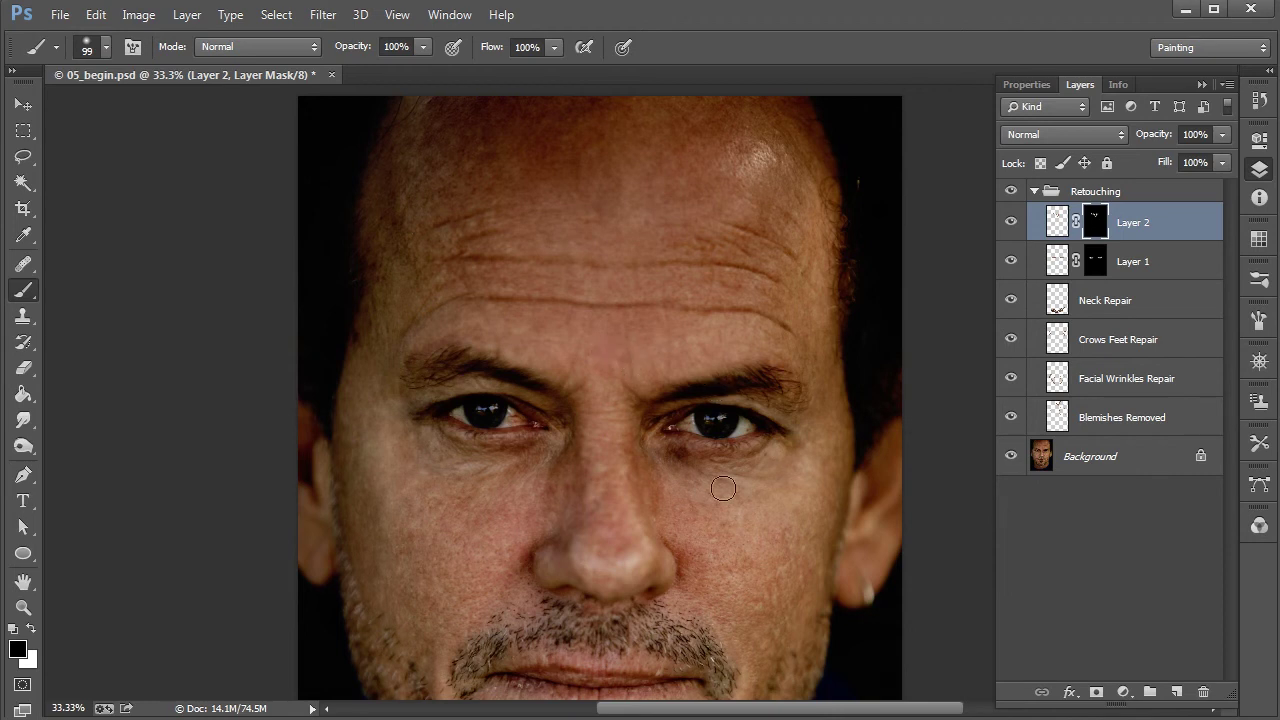
pyautogui.moveTo(751, 563); pyautogui.dragTo(750, 427)
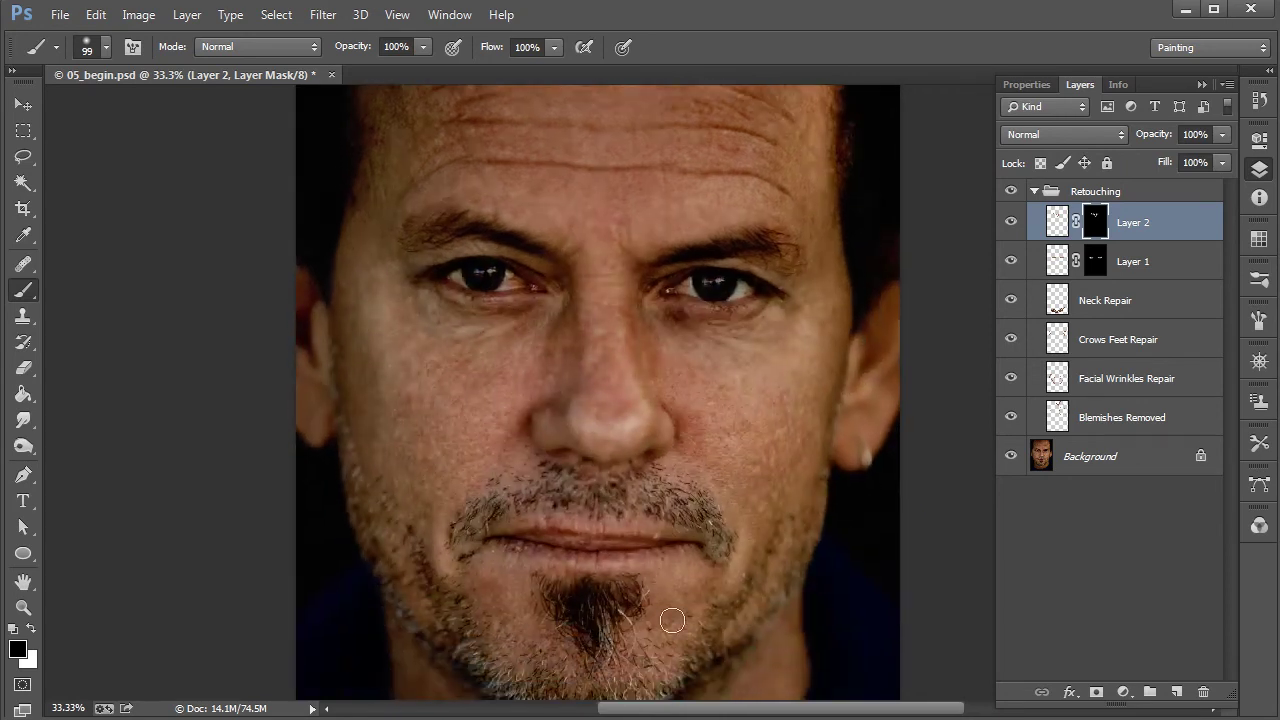
pyautogui.moveTo(629, 600); pyautogui.dragTo(626, 550)
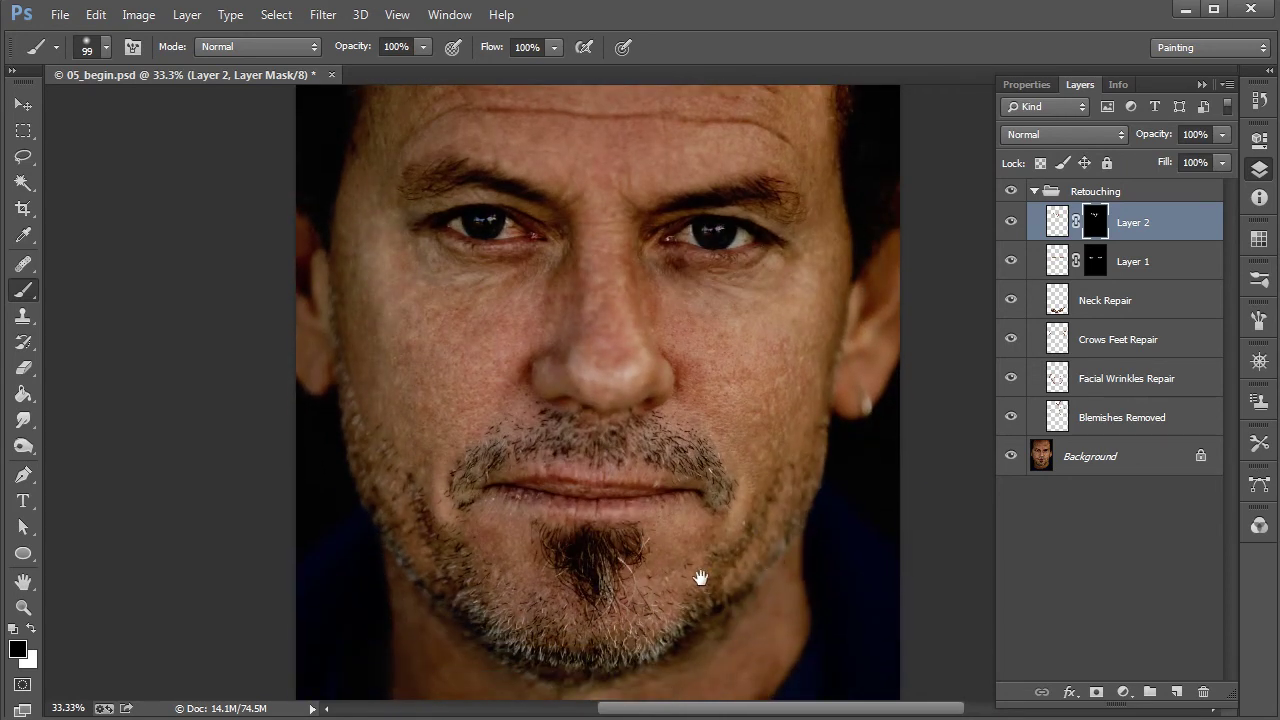
pyautogui.hotkey('ctrl', '-')
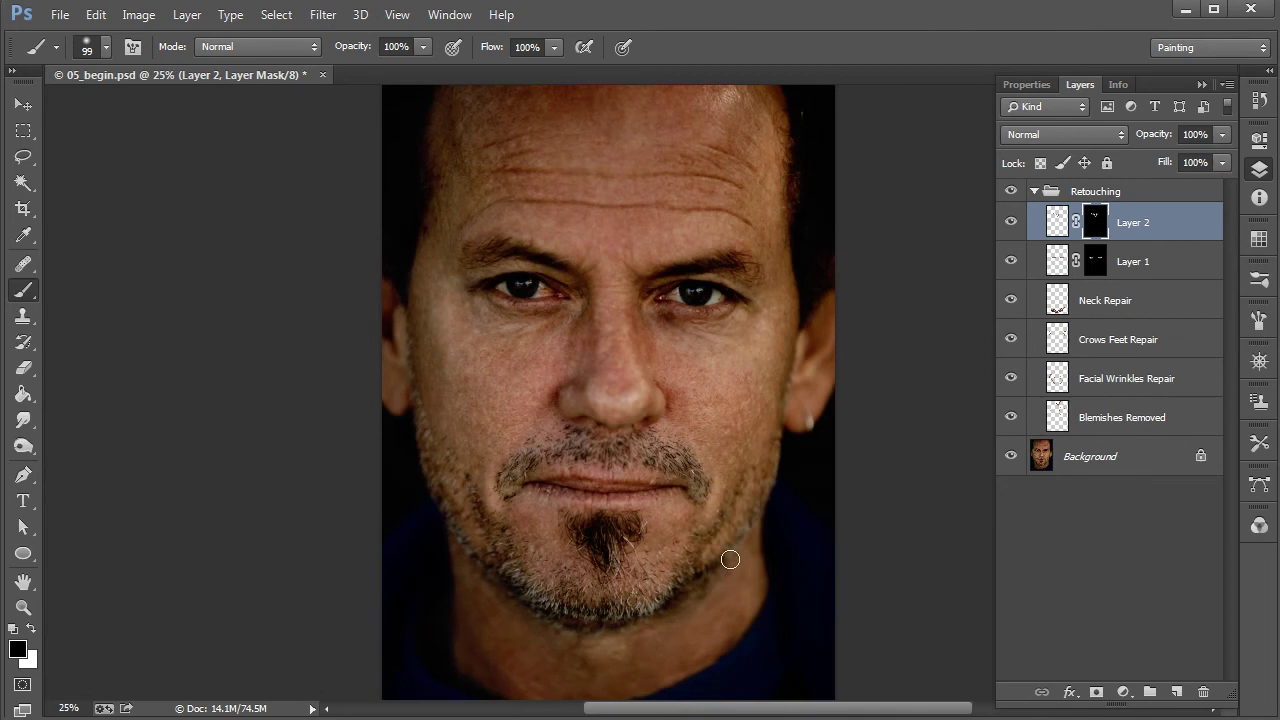